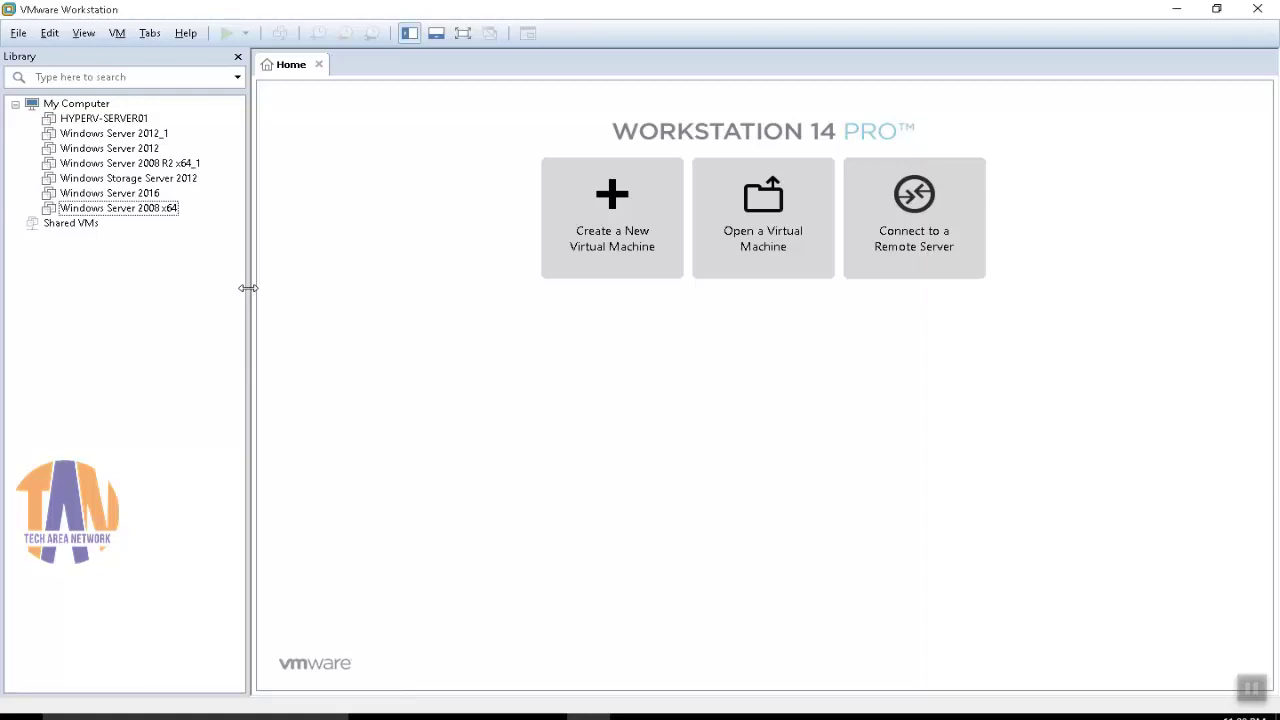
Examine the contents of the W7.2008.R2 (J:) drive in File Explorer, then return to VMware Workstation.
click(19, 34)
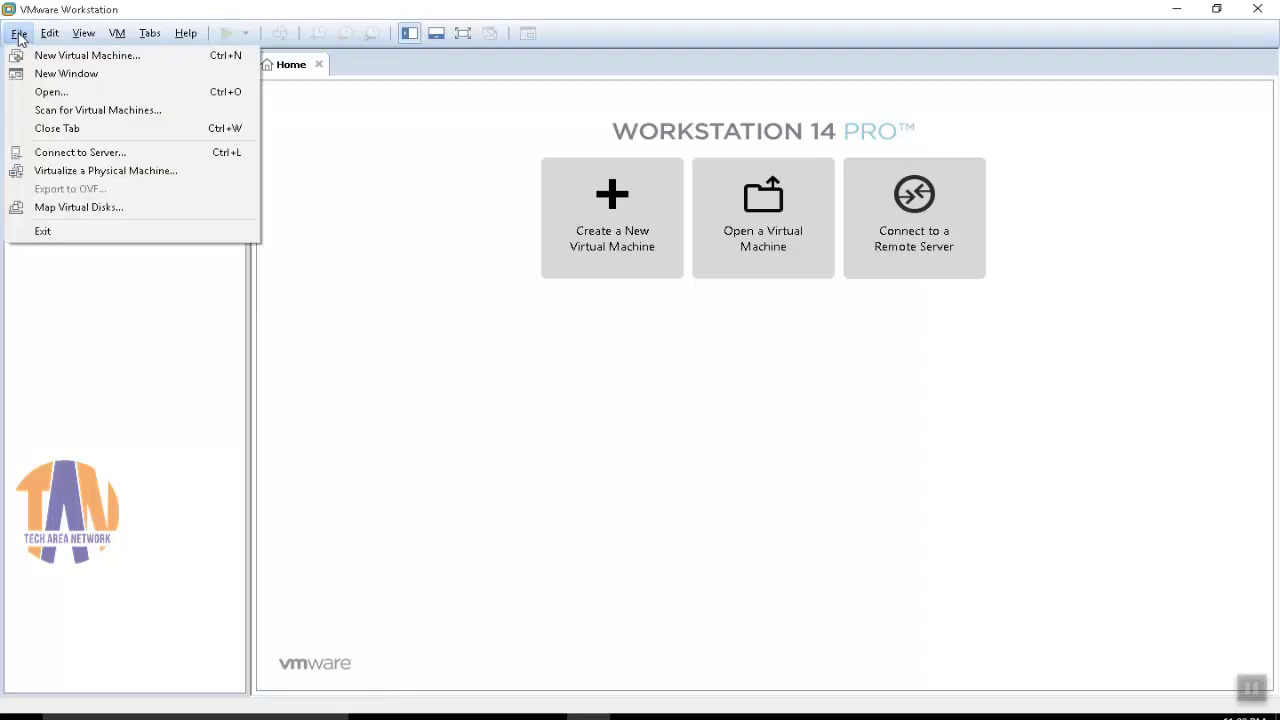
click(129, 451)
click(458, 715)
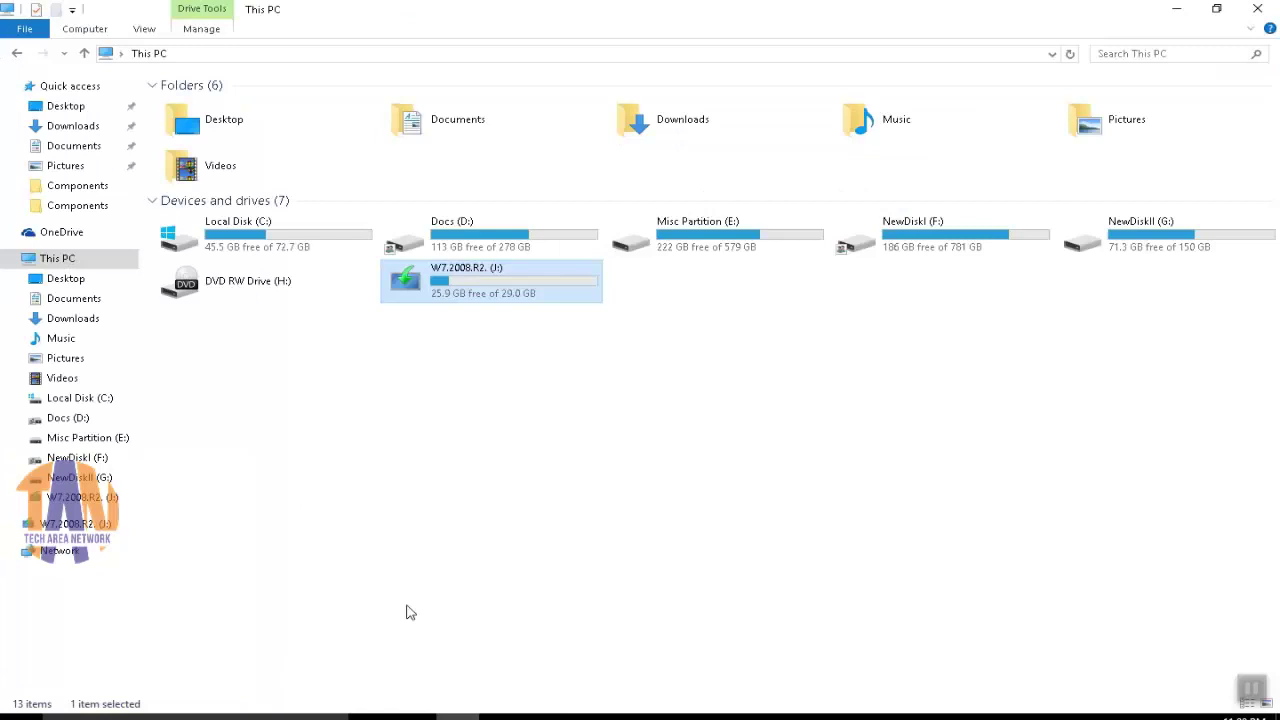
click(503, 330)
click(500, 289)
double_click(460, 295)
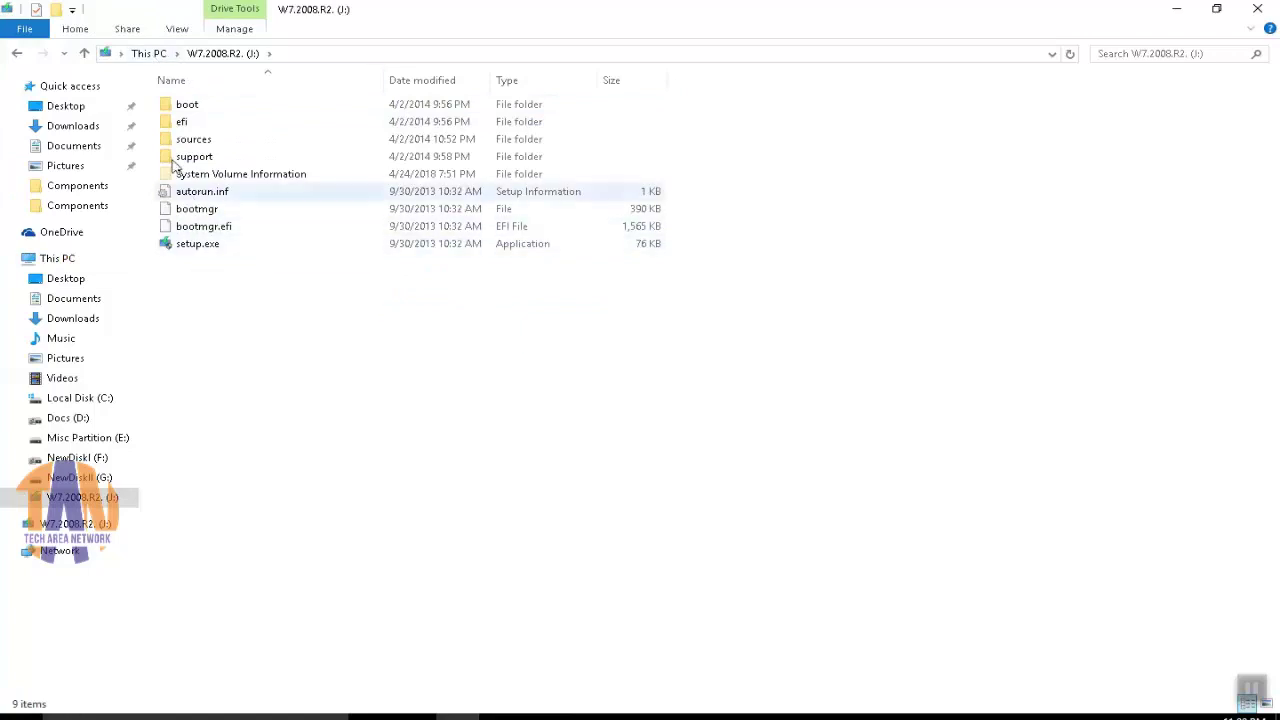
click(155, 53)
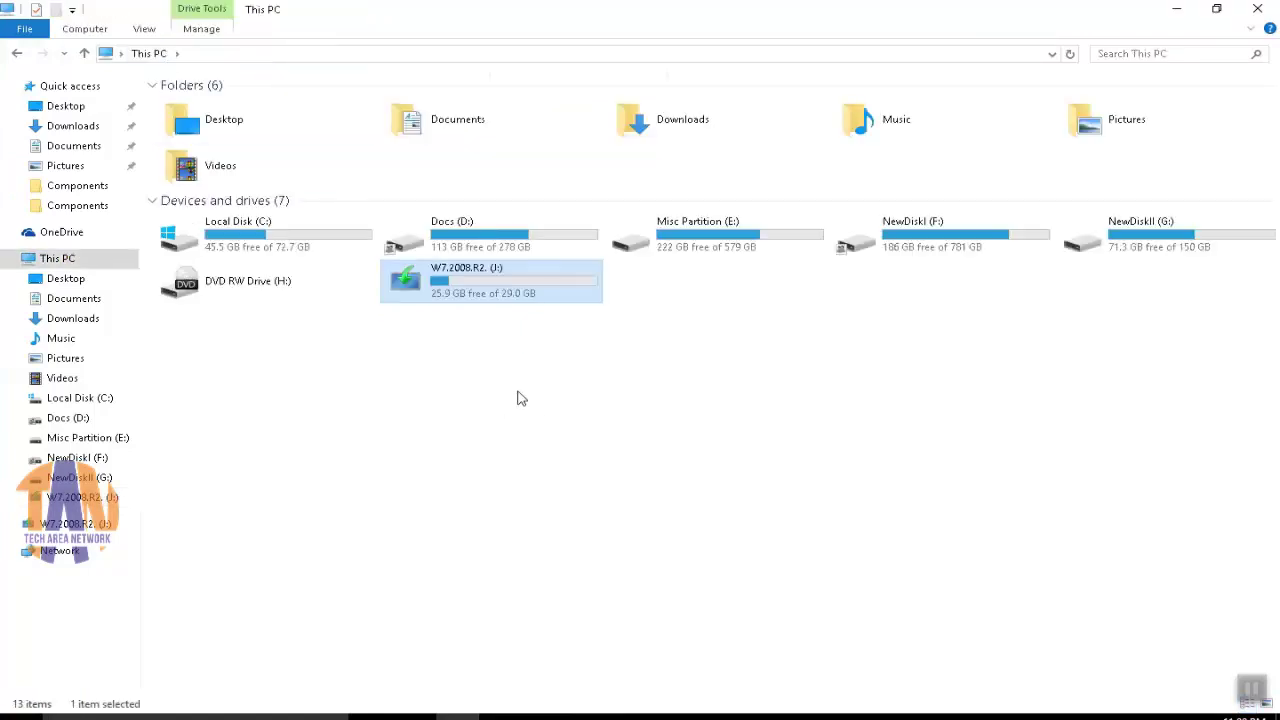
mouse_move(474, 290)
click(1178, 11)
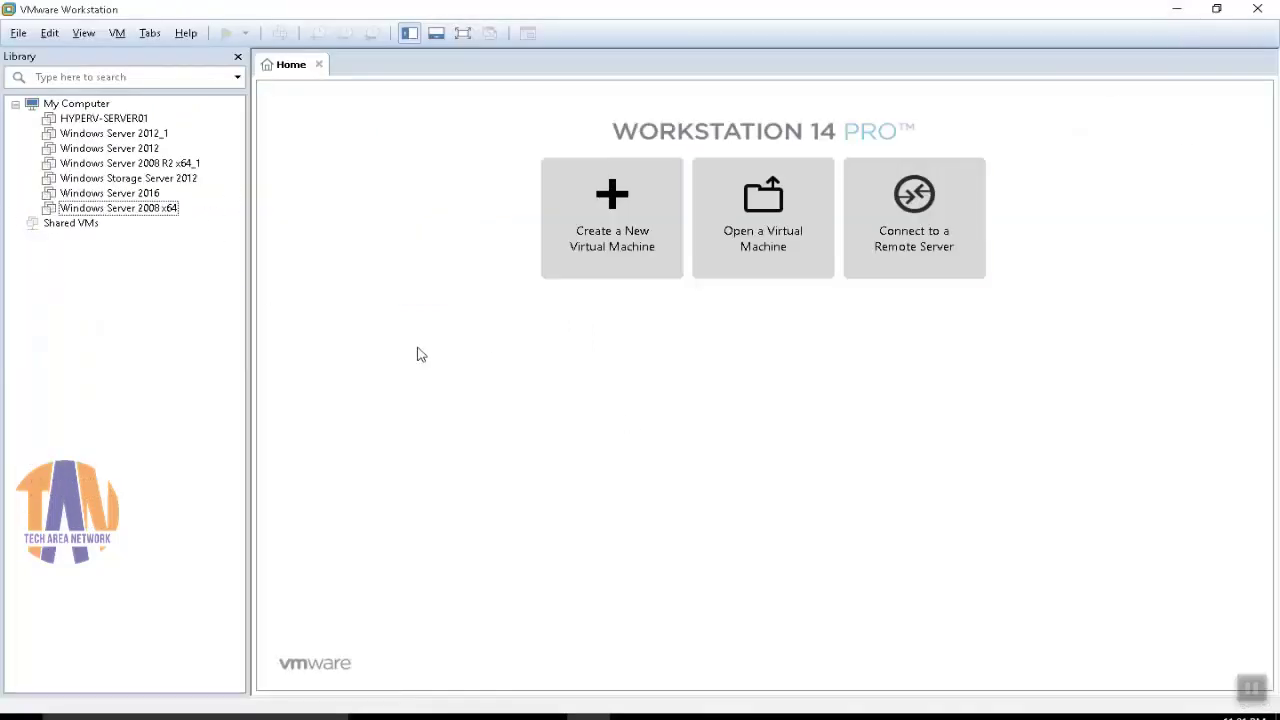
Start a new virtual machine with the Custom (advanced) configuration and choose to install the operating system later.
click(19, 34)
click(55, 57)
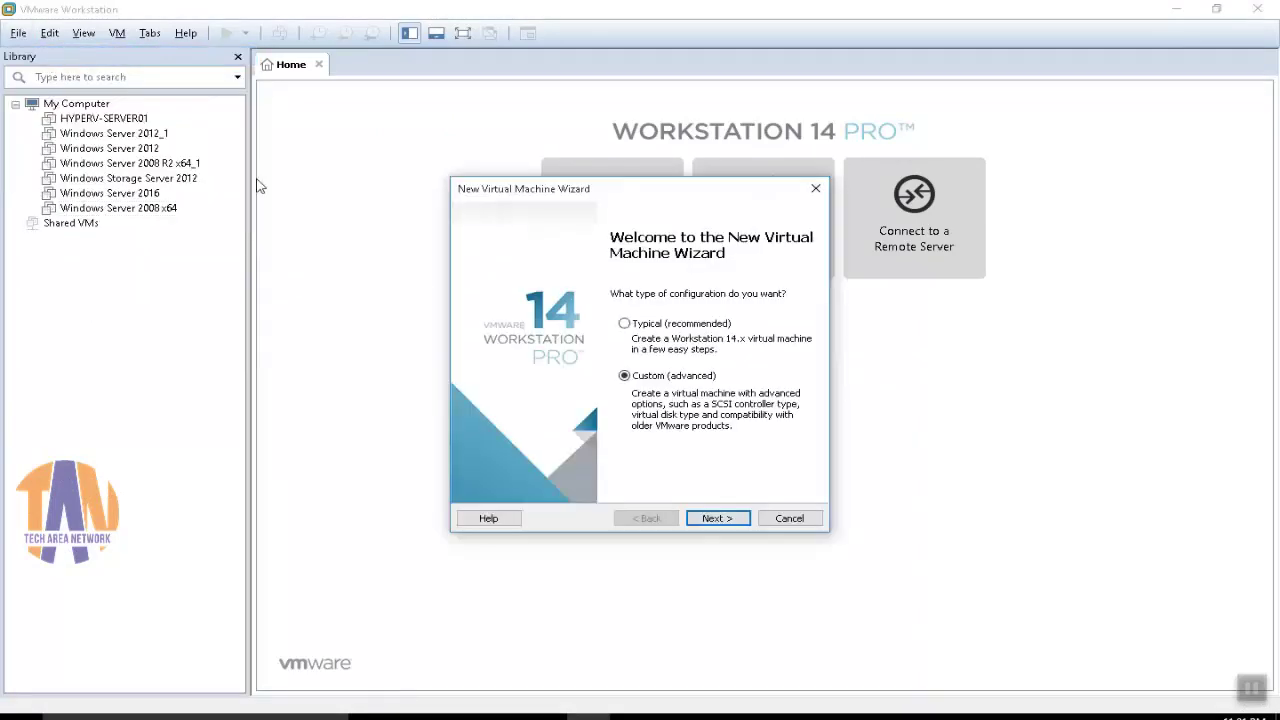
click(724, 520)
click(724, 520)
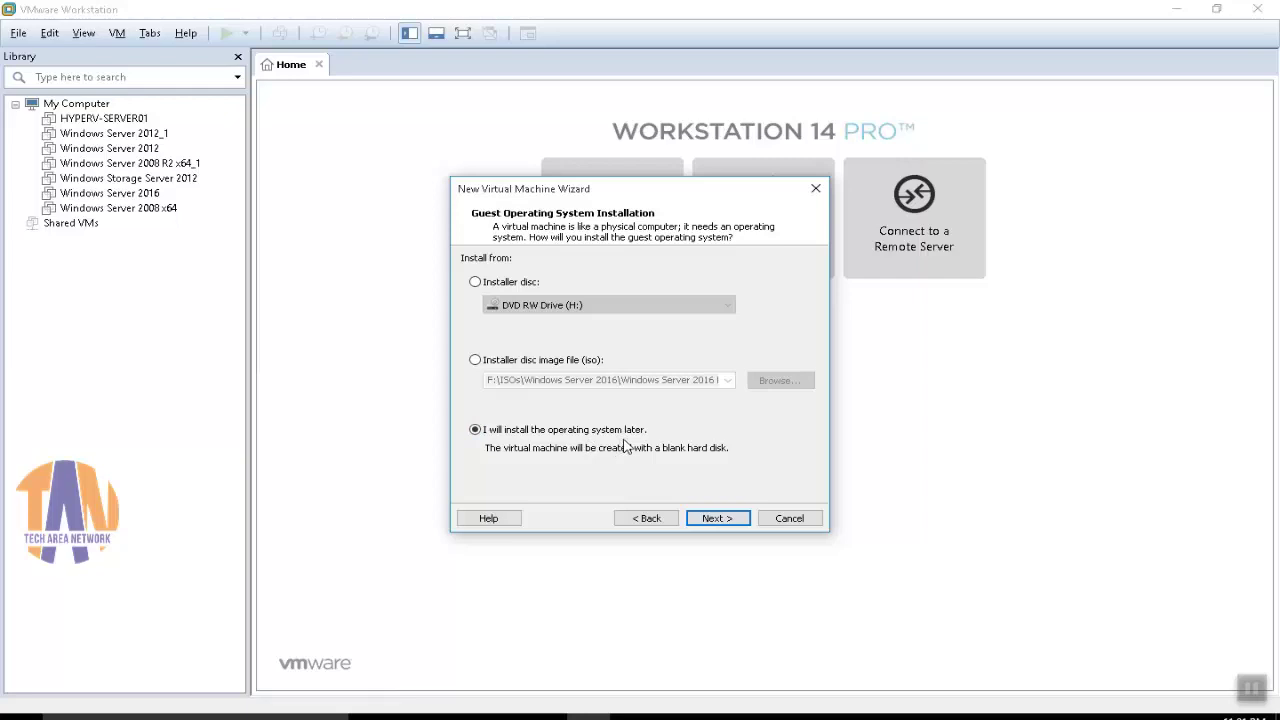
click(718, 518)
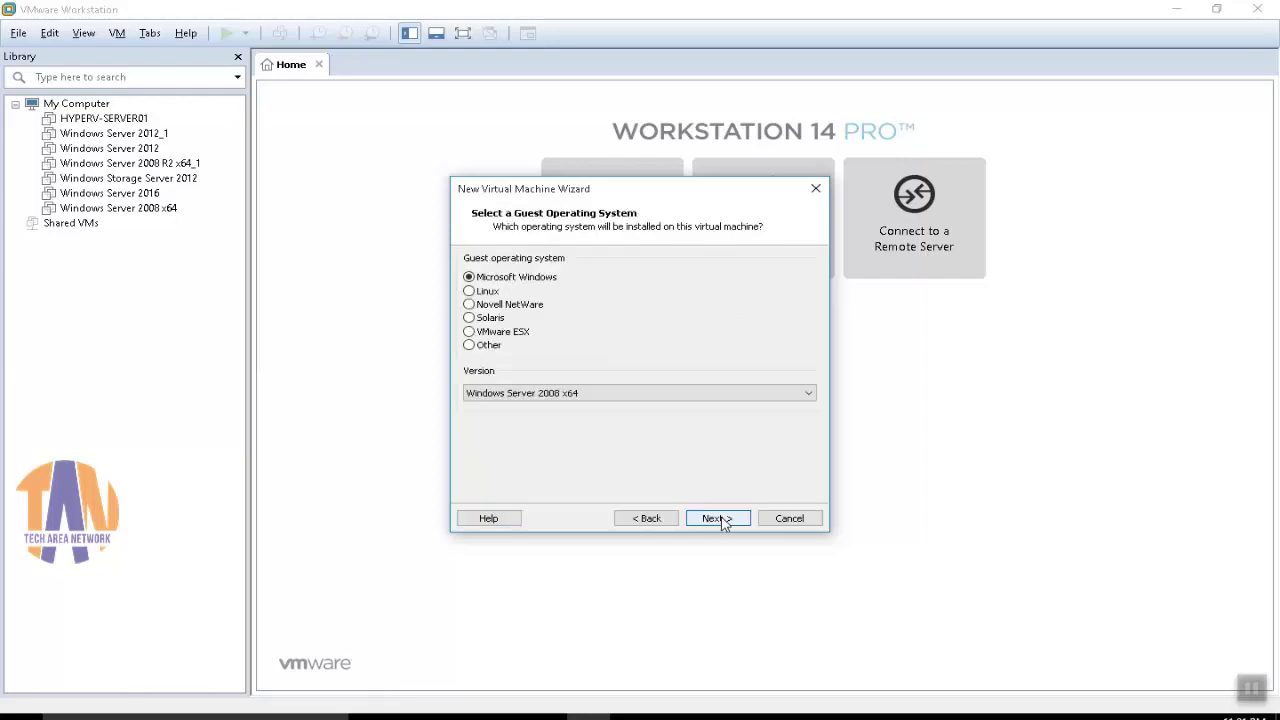
Choose Microsoft Windows as the guest operating system with version Windows Server 2008 x64.
click(591, 396)
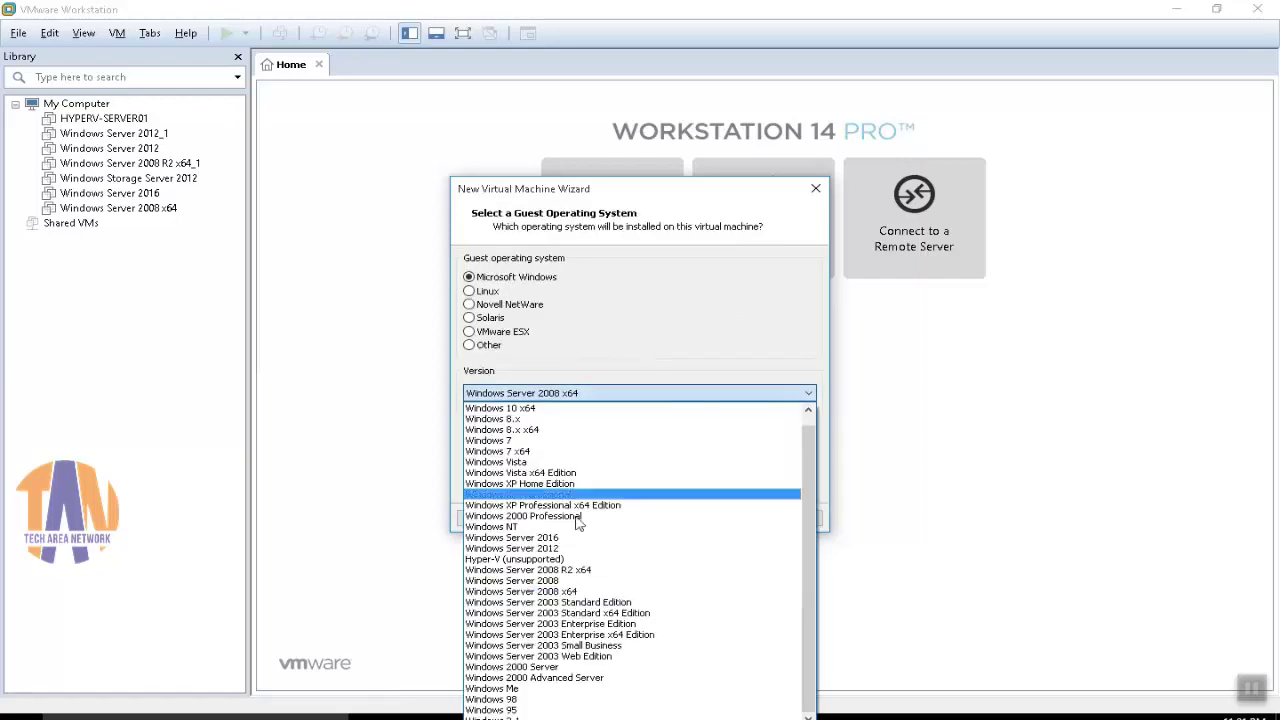
click(585, 594)
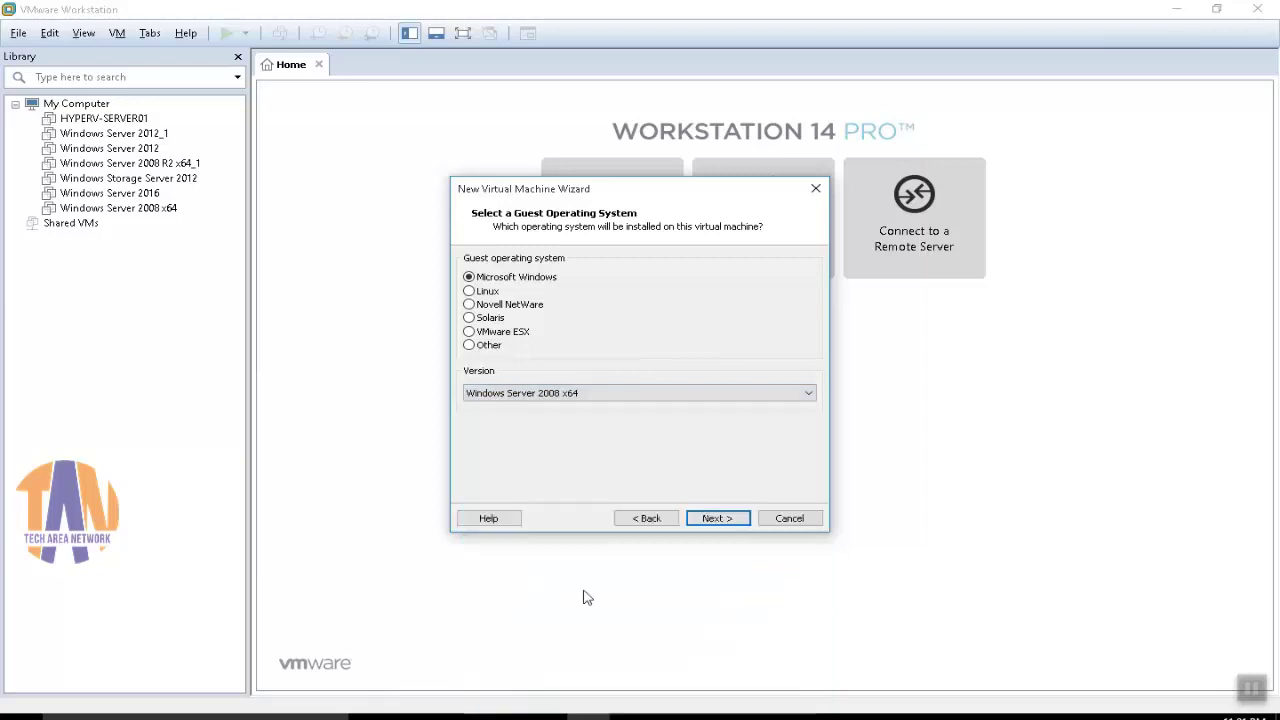
click(717, 518)
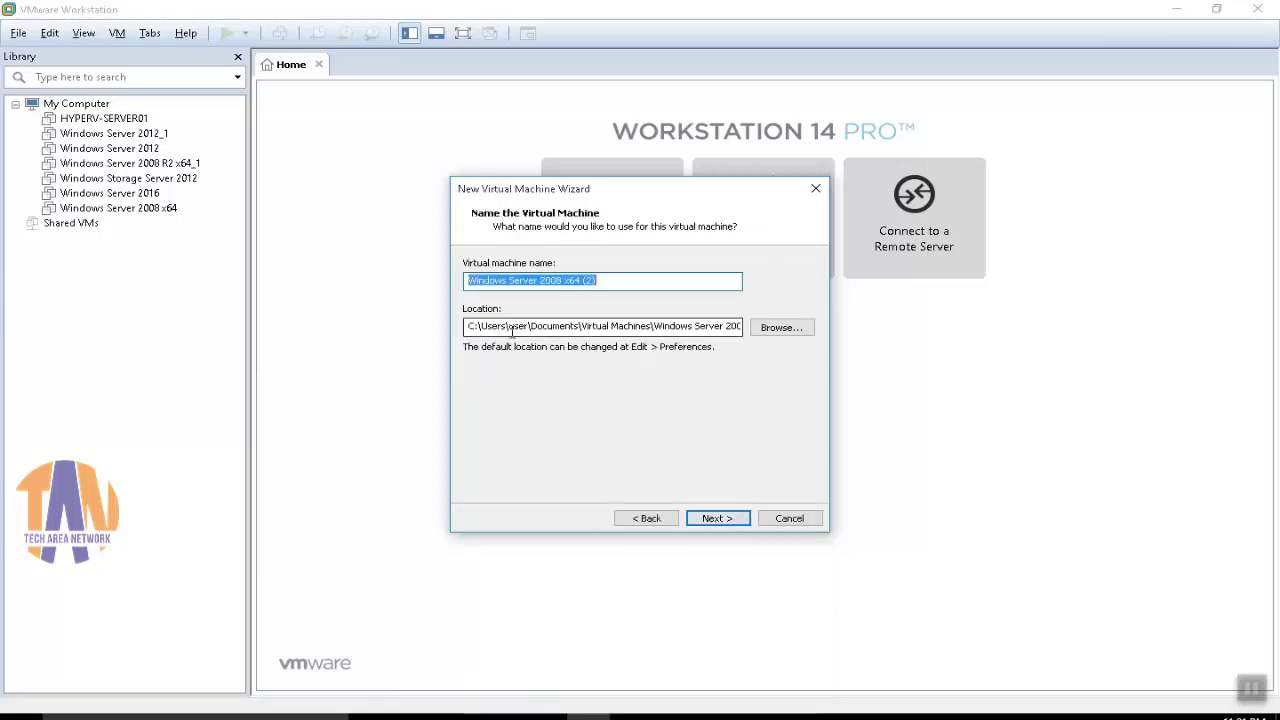
Accept the default name and location, and keep one single-core processor with 1024 MB of memory.
click(716, 520)
click(716, 520)
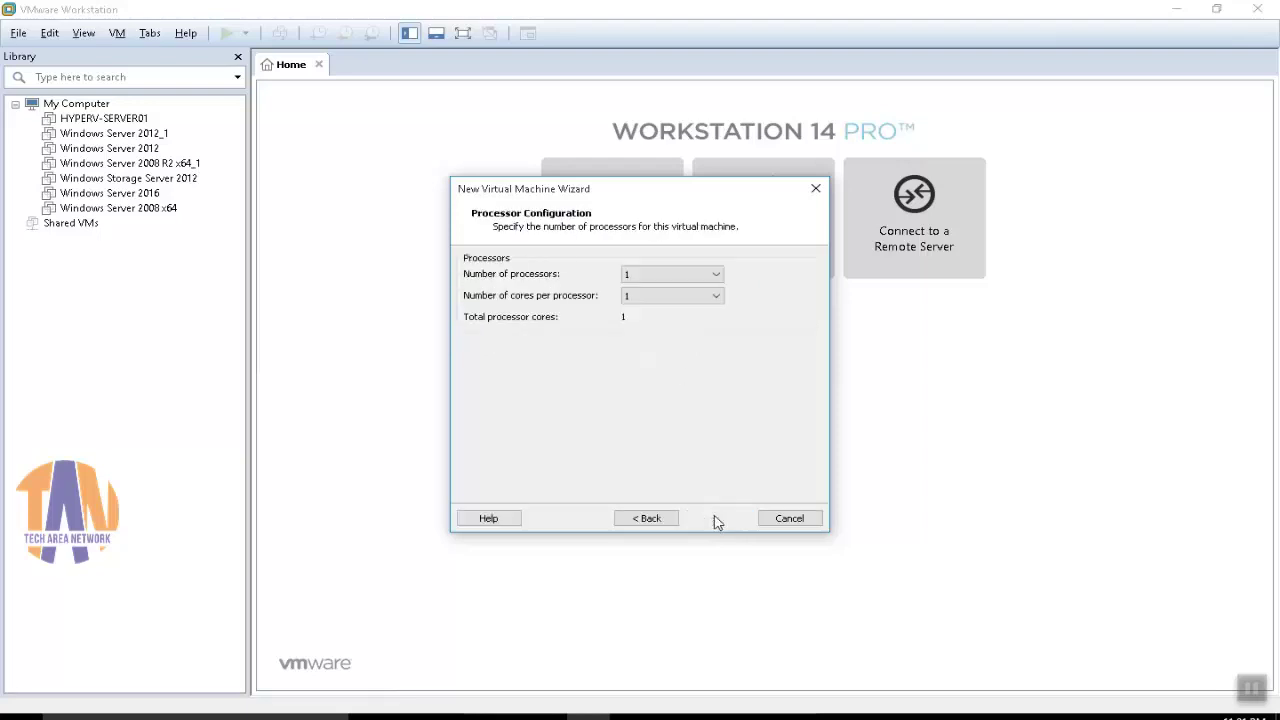
click(716, 520)
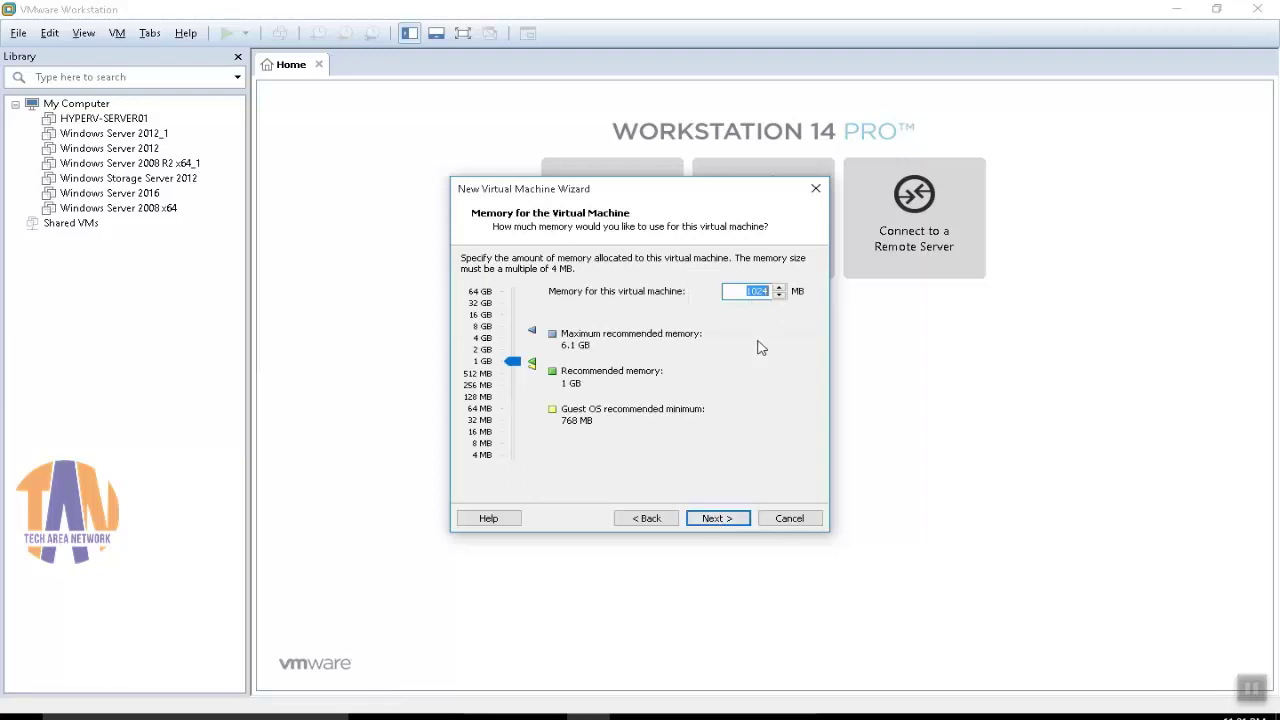
click(714, 519)
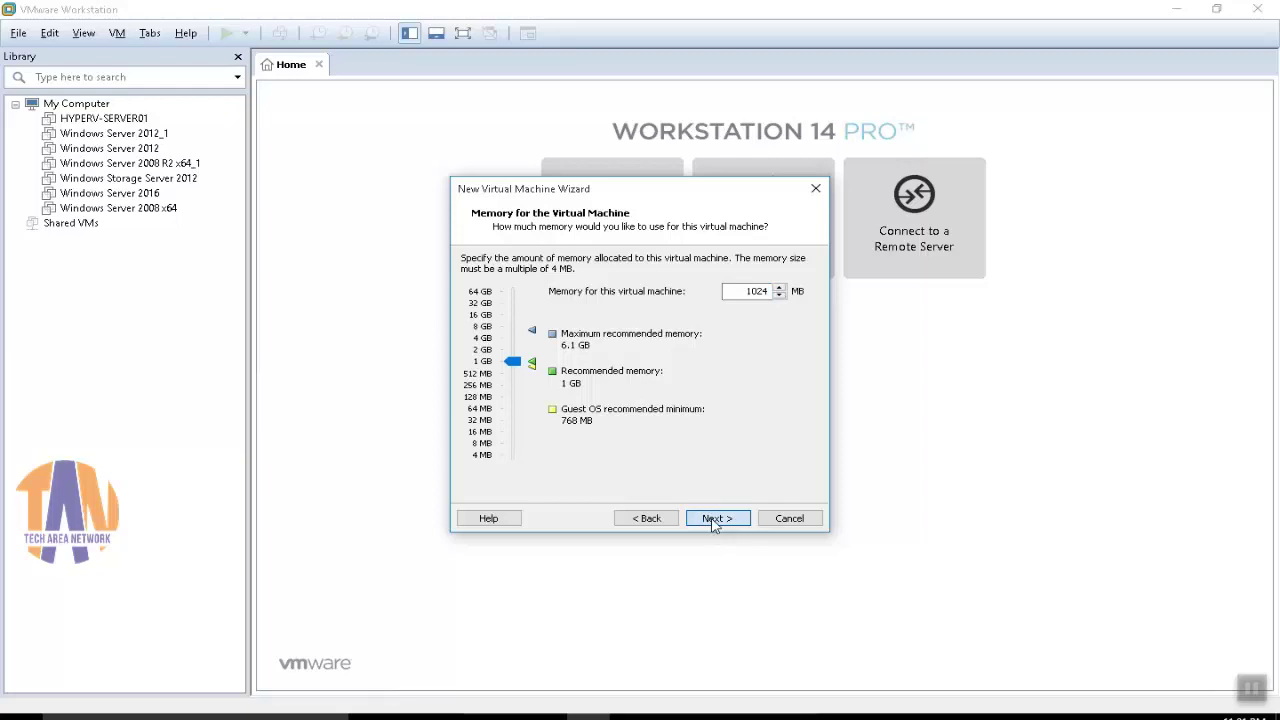
Accept the default network and disk types with the LSI Logic SAS controller, and choose to create a new virtual disk.
click(714, 519)
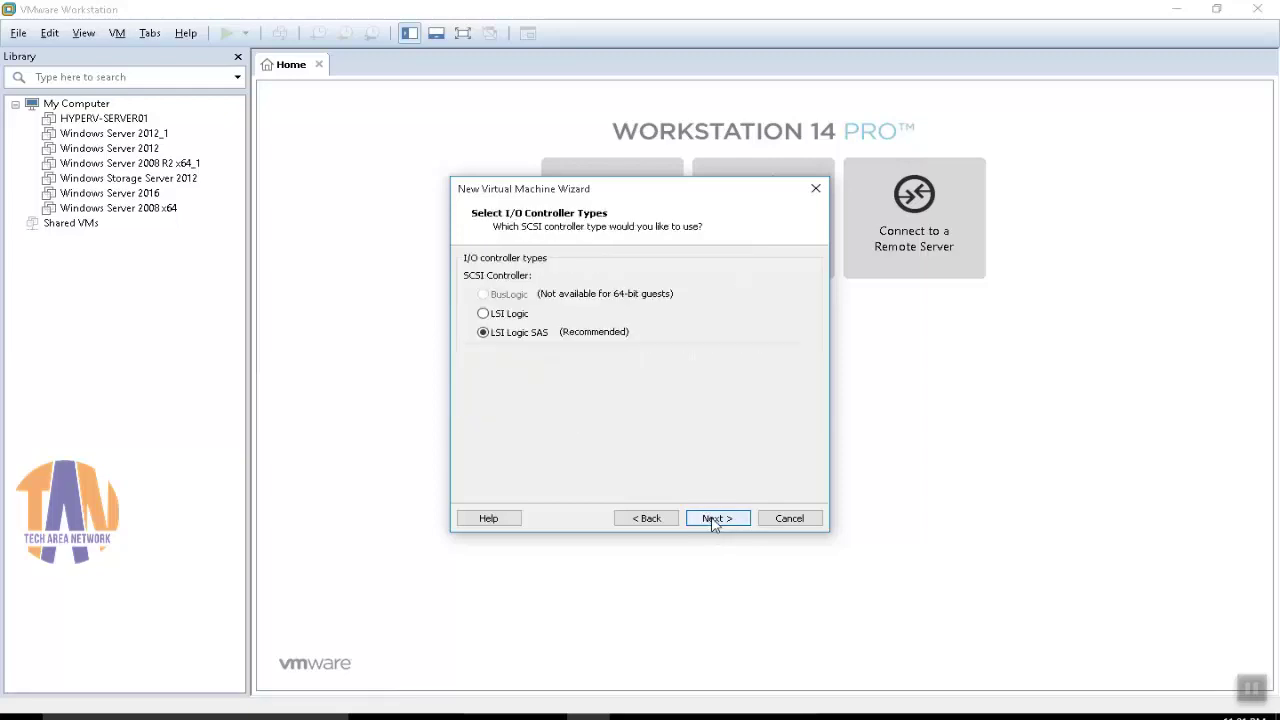
click(714, 519)
click(714, 519)
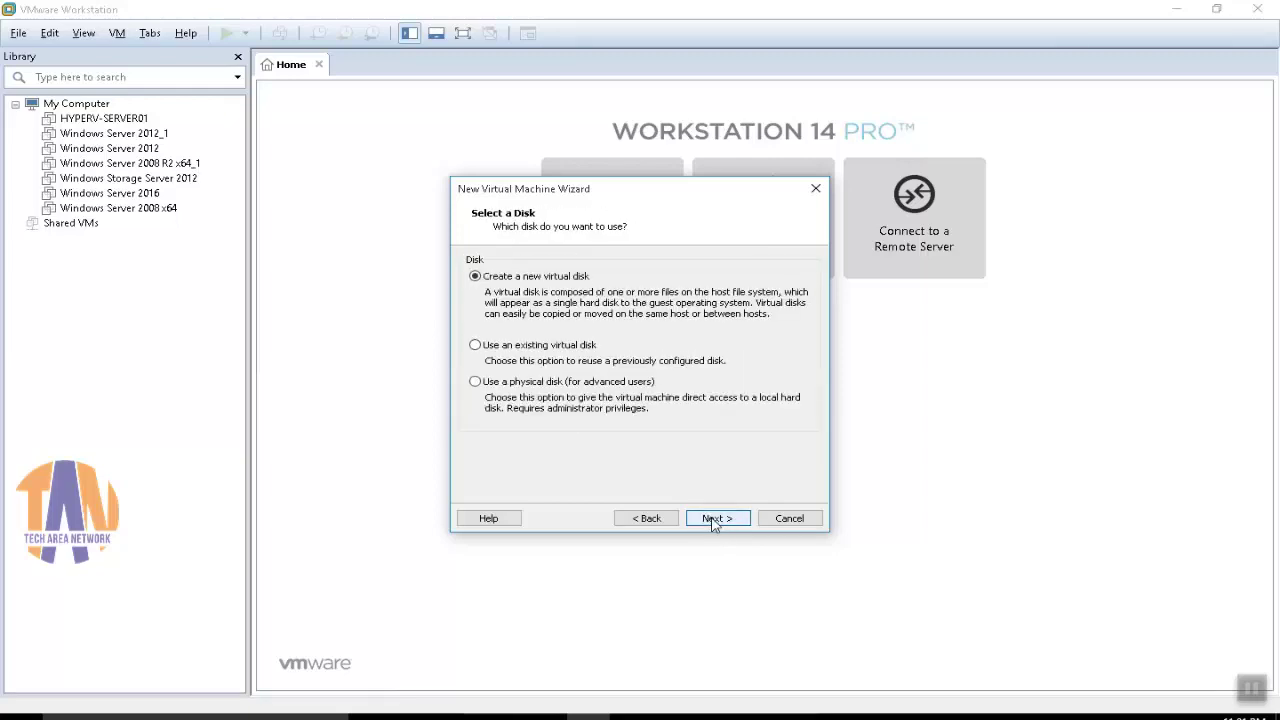
click(714, 520)
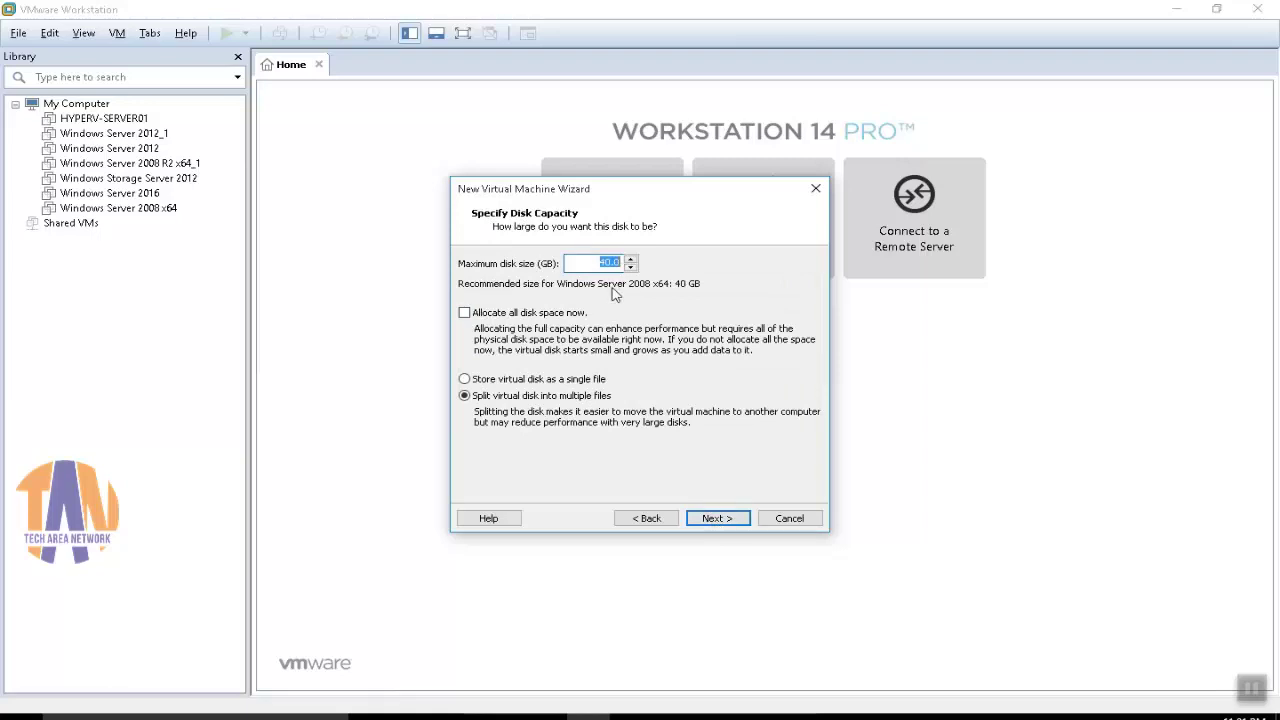
Set the maximum disk size to 35 GB, split into multiple files, and finish creating the virtual machine.
text(35)
click(735, 522)
click(736, 521)
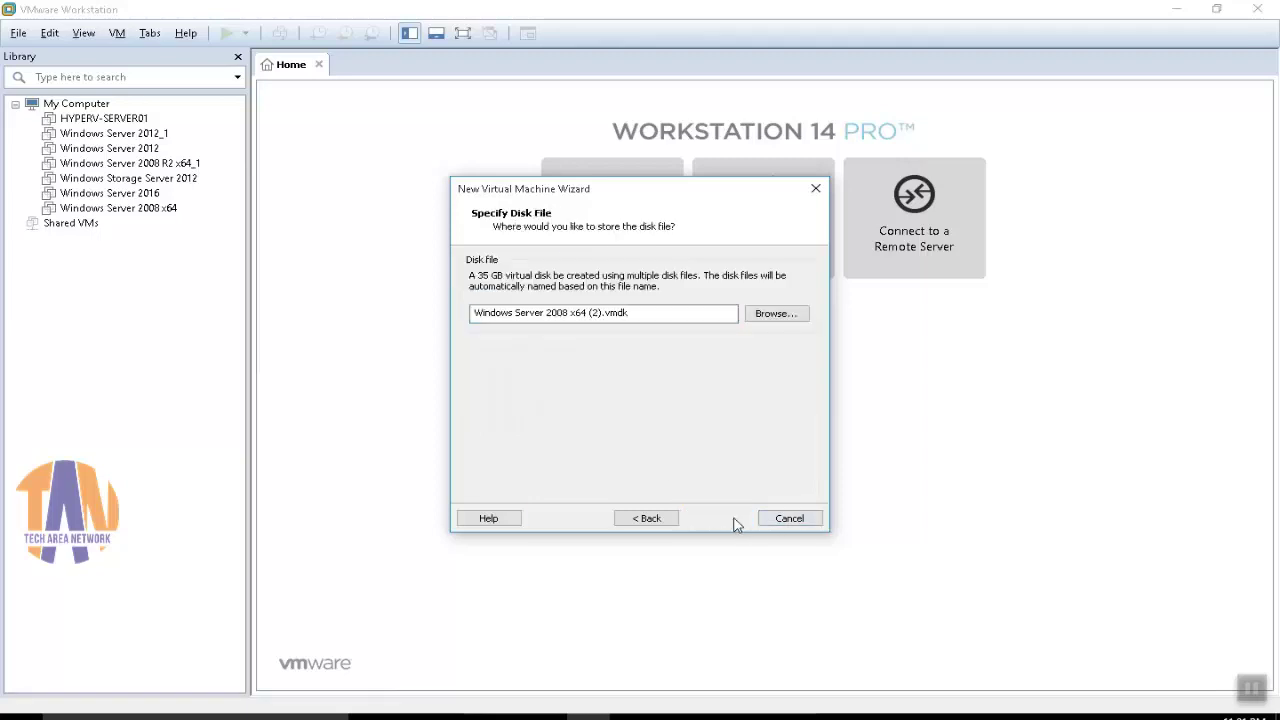
click(718, 518)
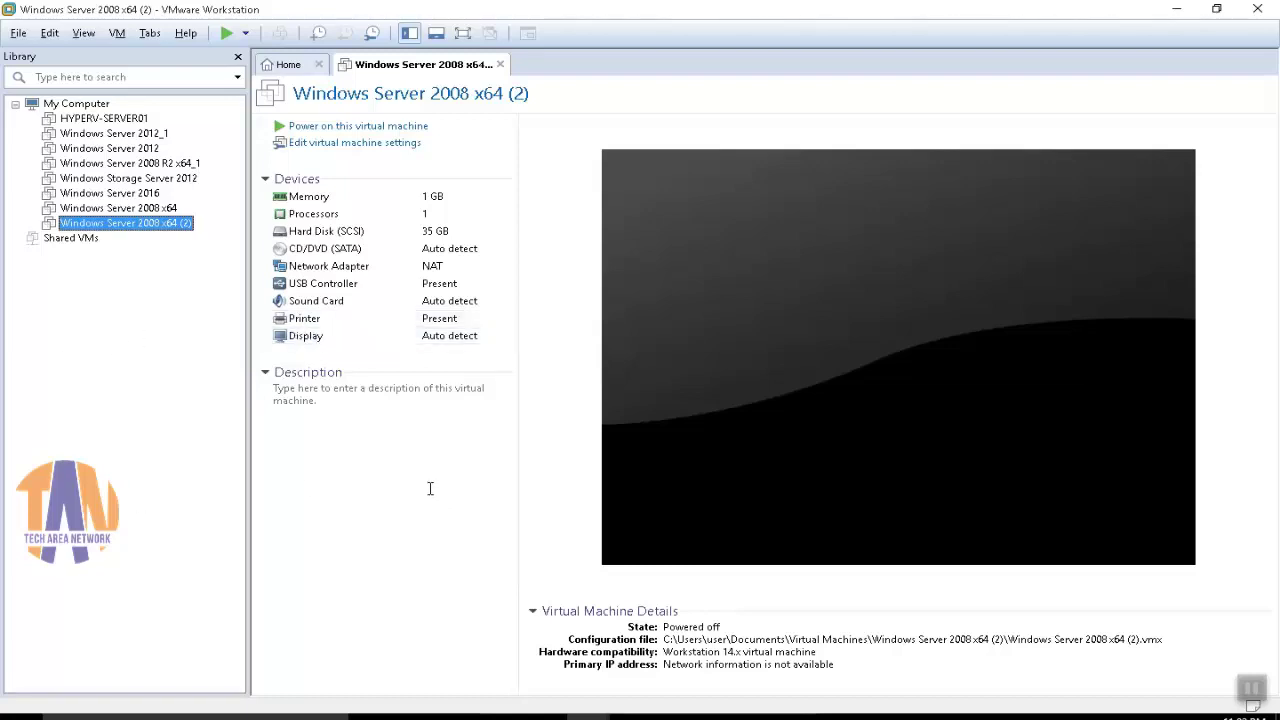
Begin adding a SCSI hard disk to the new virtual machine that uses a physical disk, and check the available physical drives.
click(337, 148)
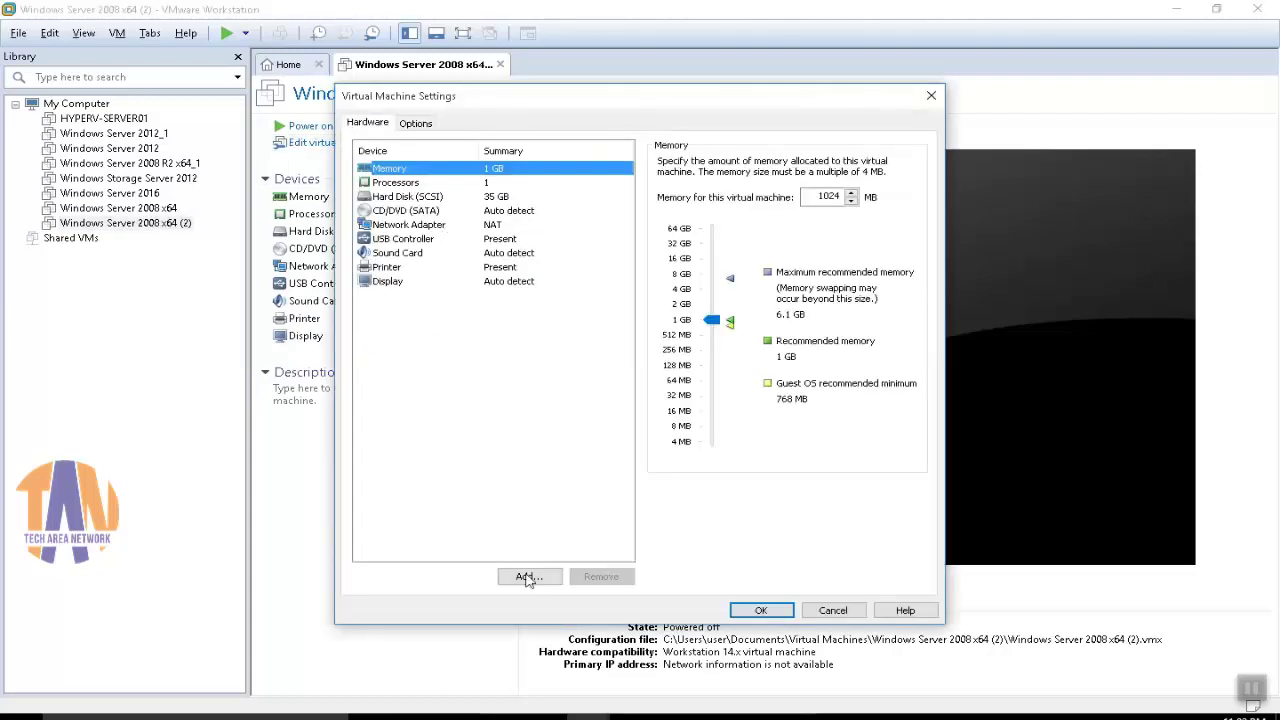
click(528, 578)
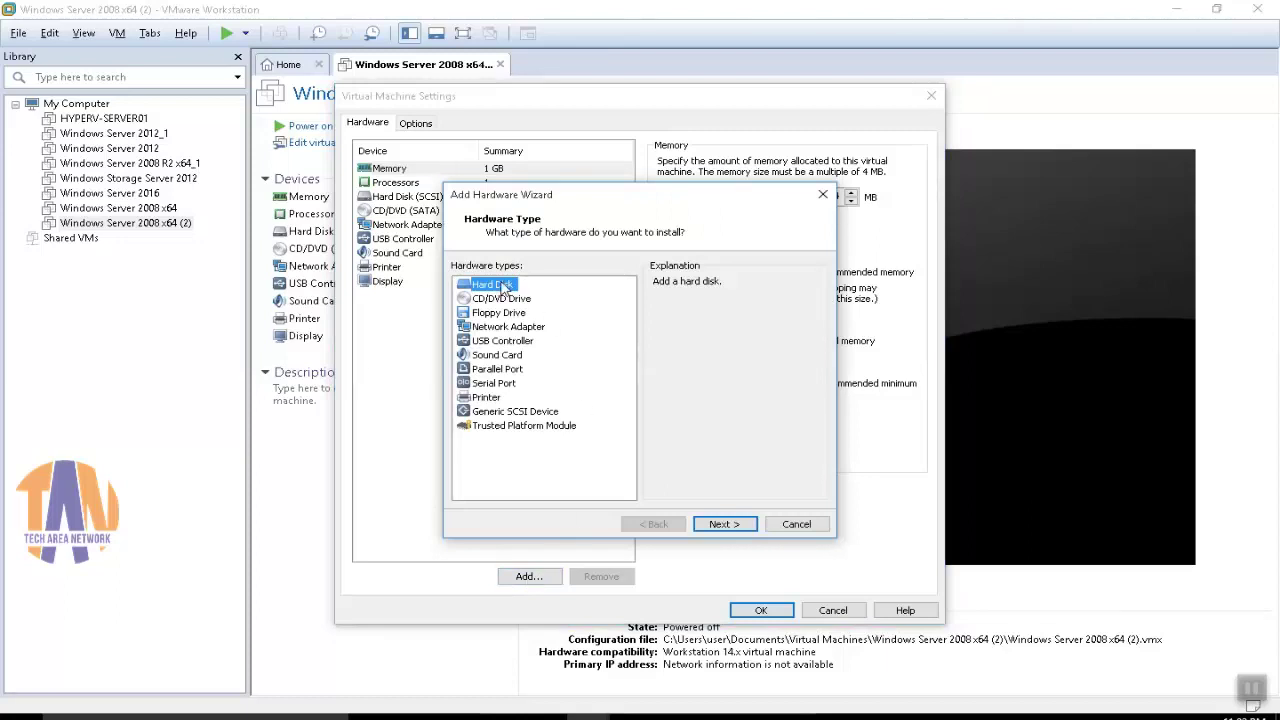
click(718, 527)
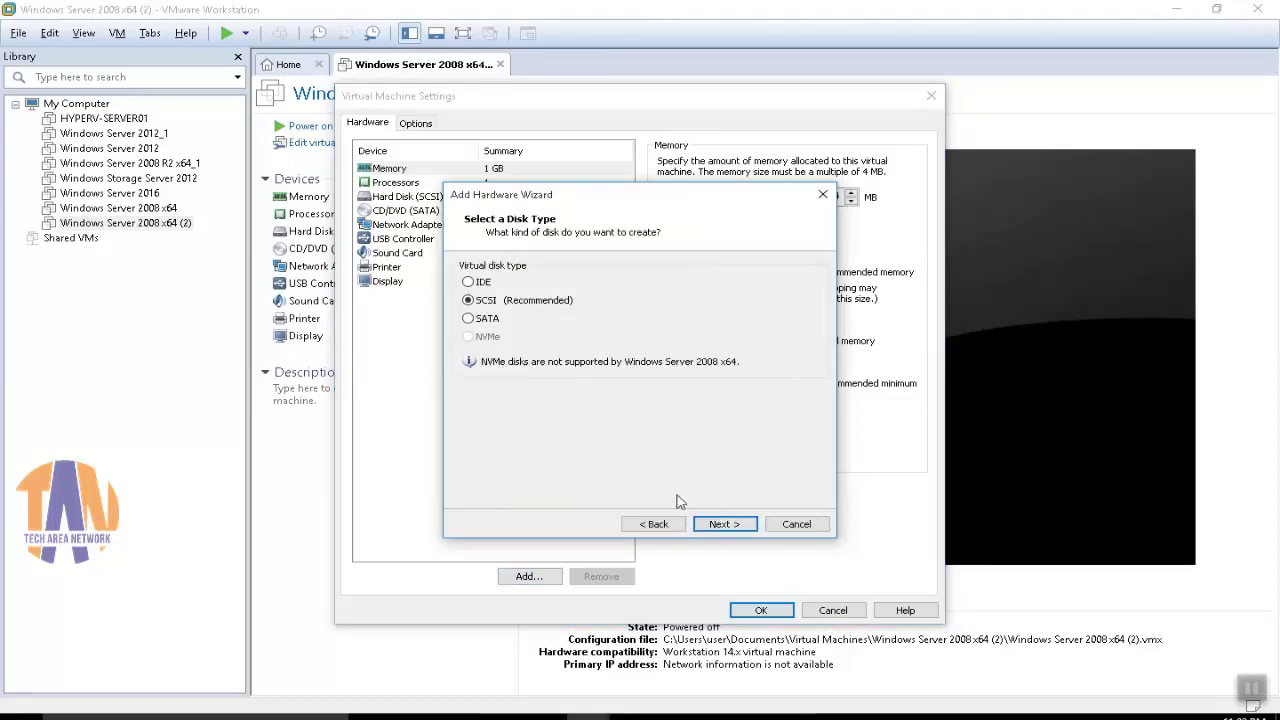
click(717, 527)
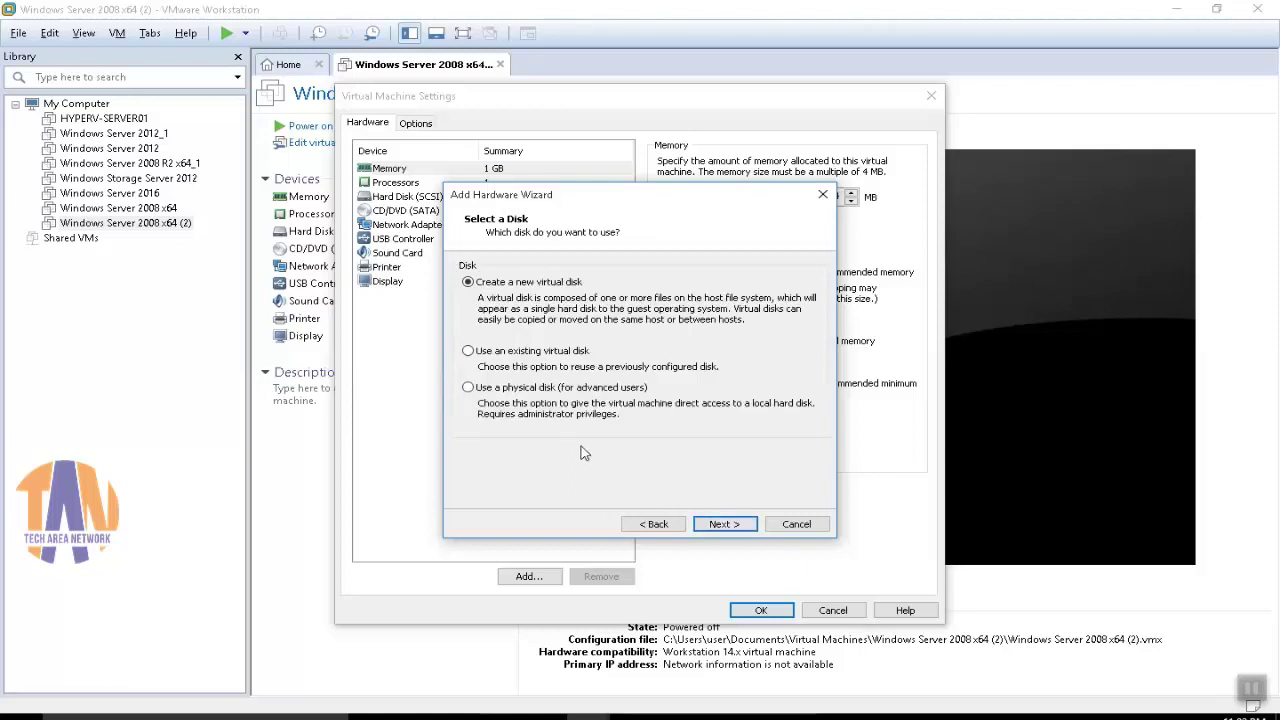
click(506, 392)
click(727, 525)
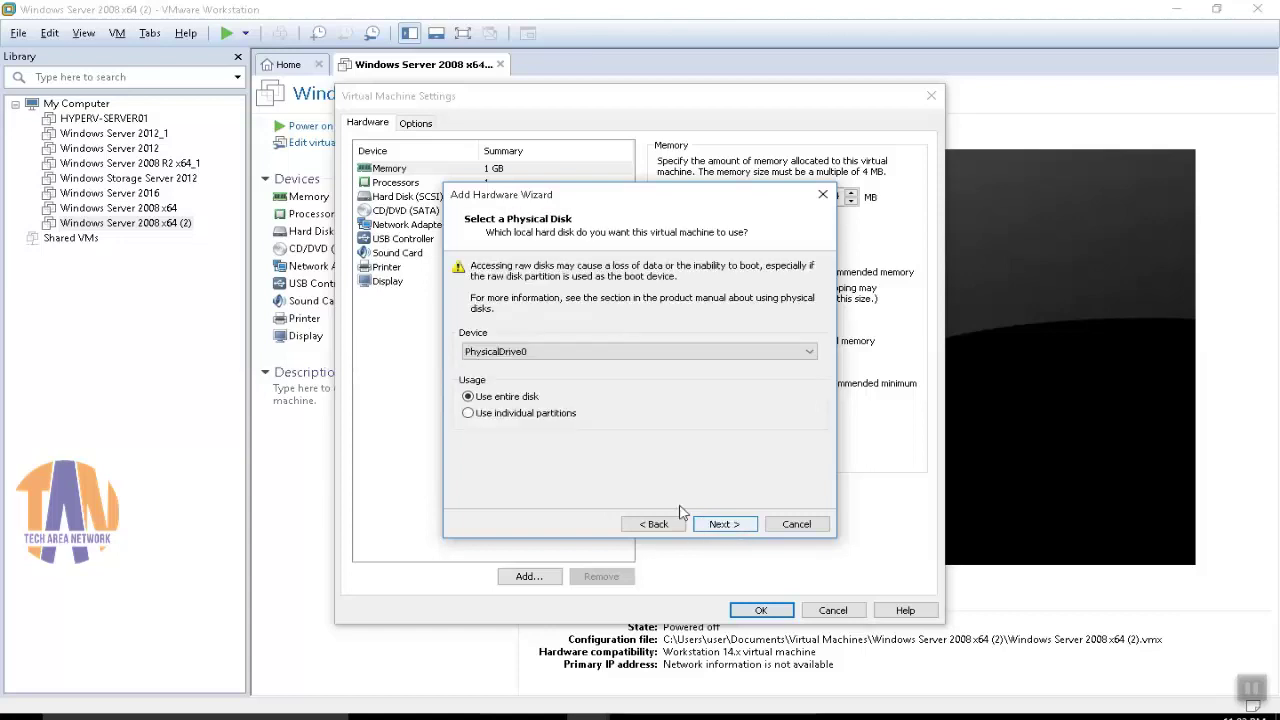
click(492, 360)
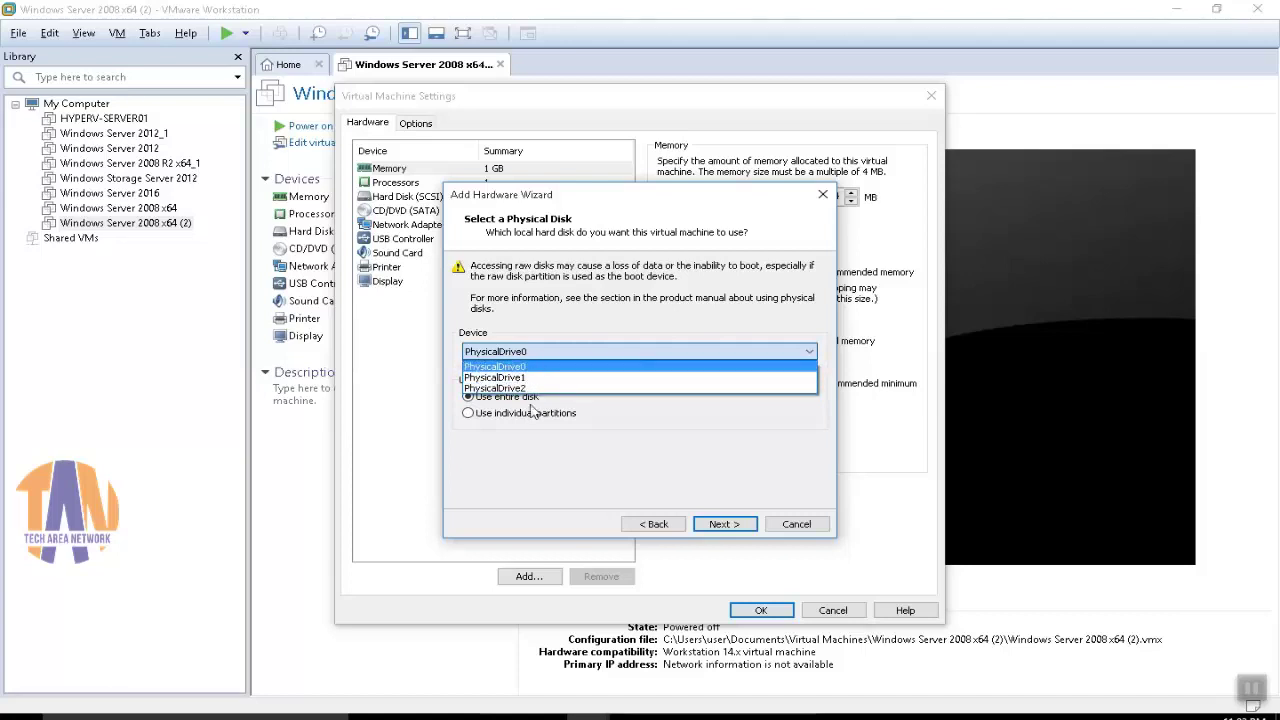
click(533, 479)
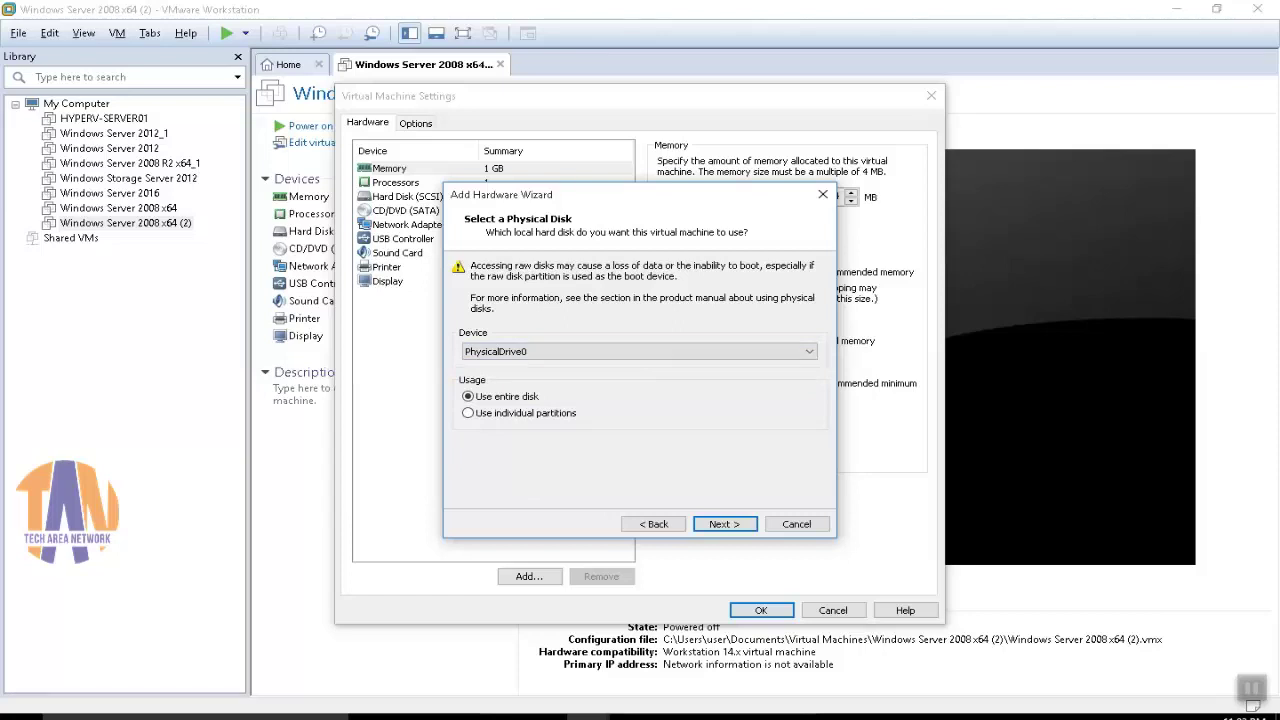
Open Command Prompt as administrator and allow it to make changes to the PC.
key(super)
text(cmd)
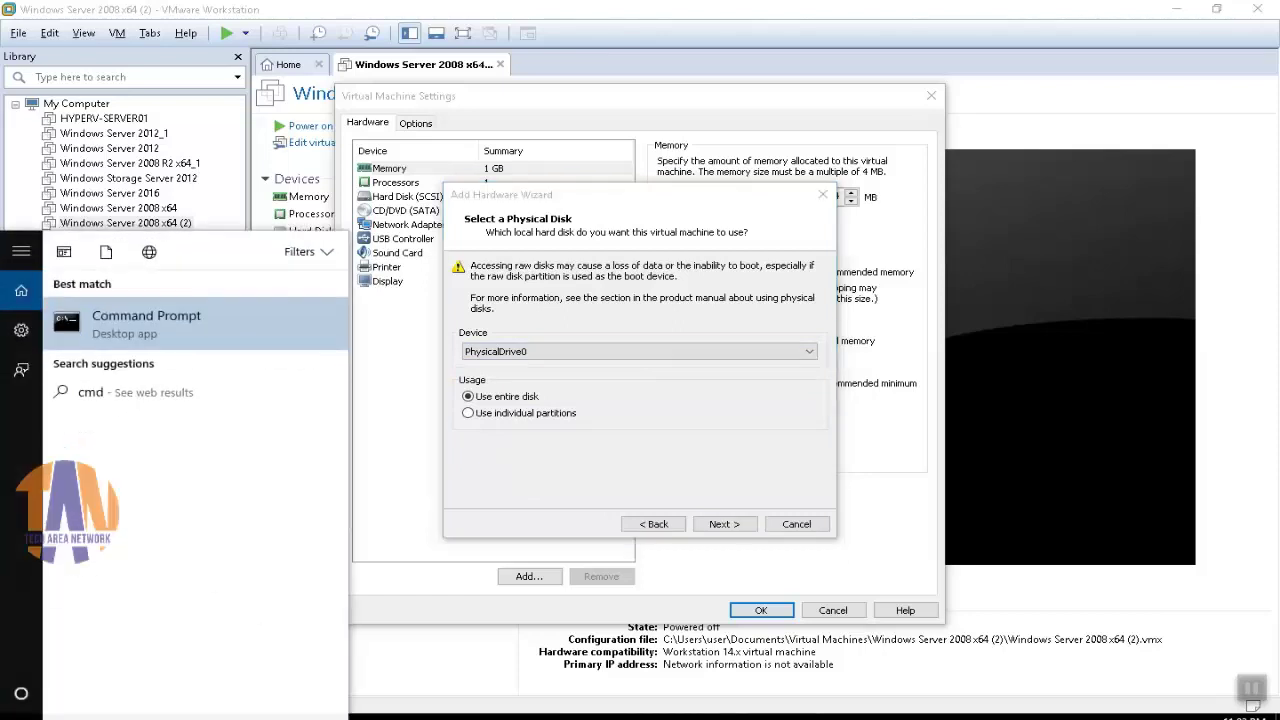
right_click(110, 321)
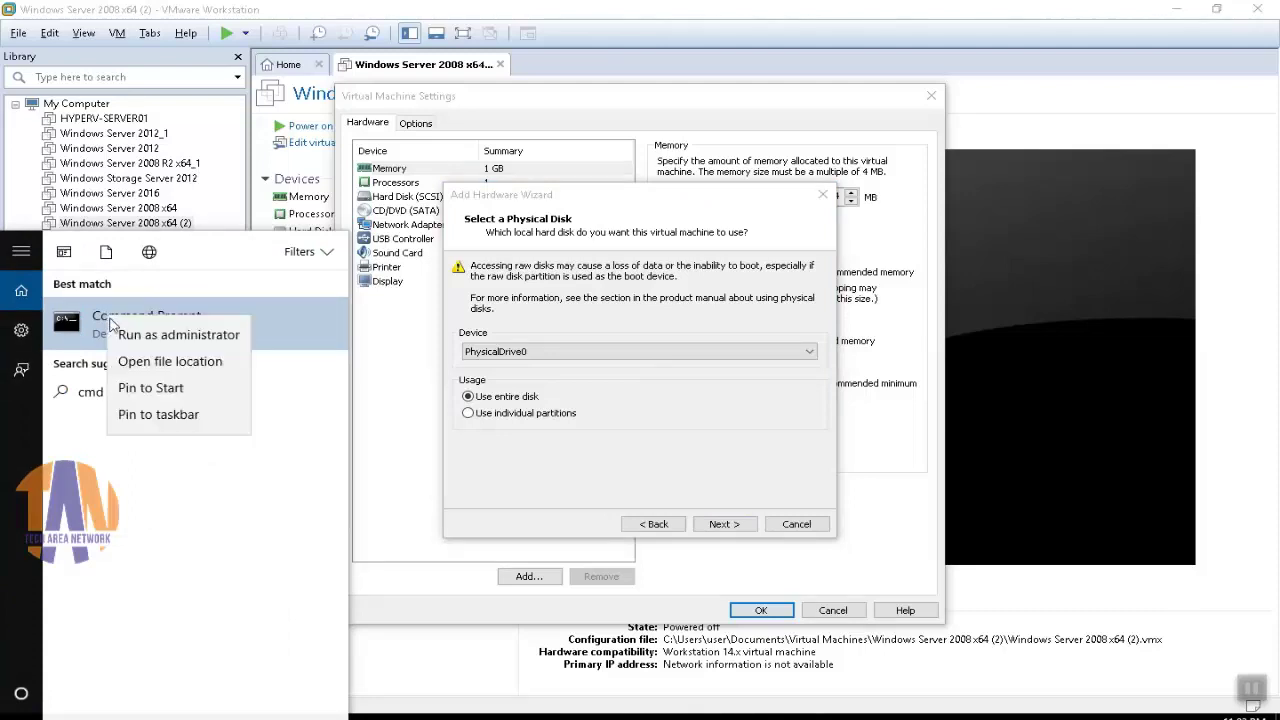
click(226, 338)
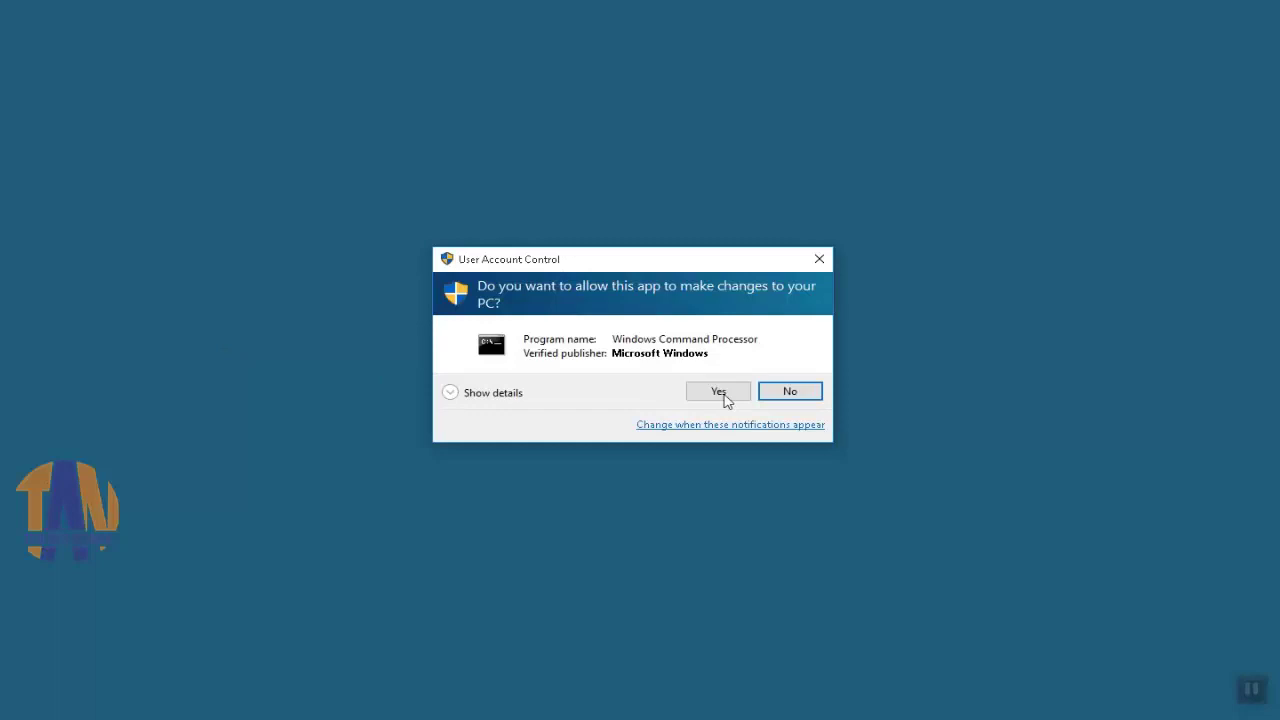
click(722, 394)
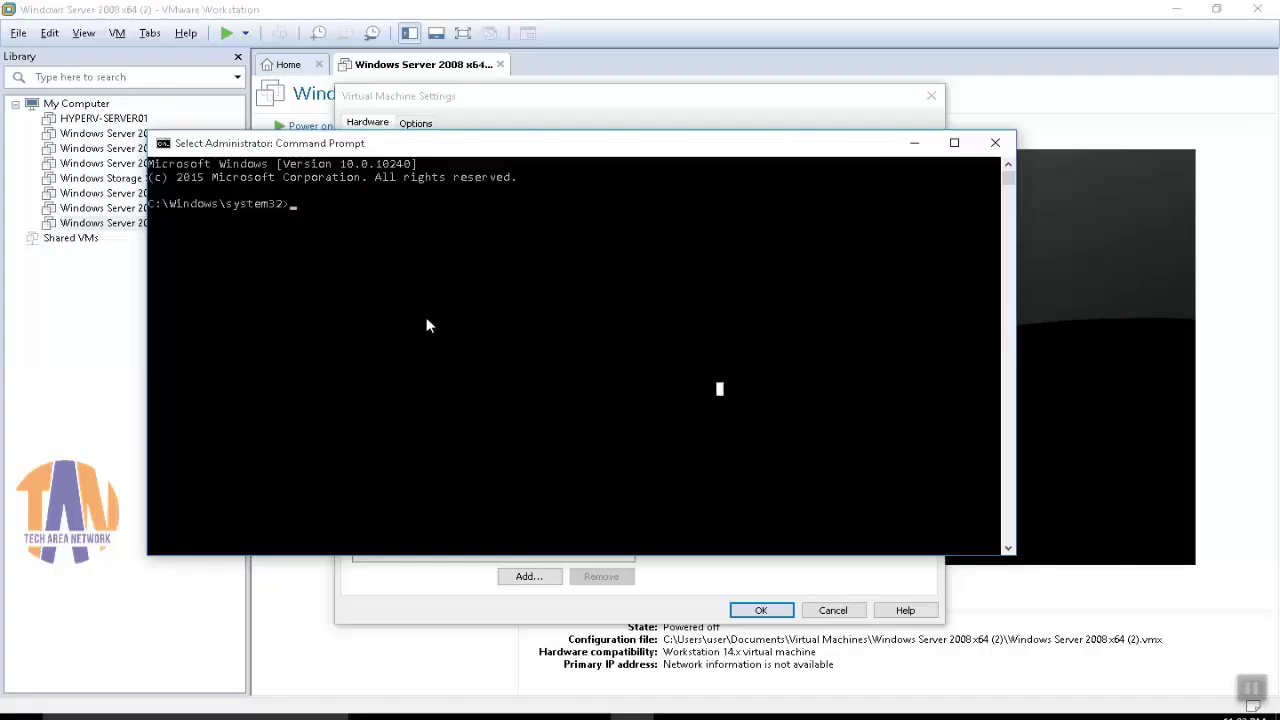
Run diskpart and list the disks to identify the USB drive's disk number.
text(dis)
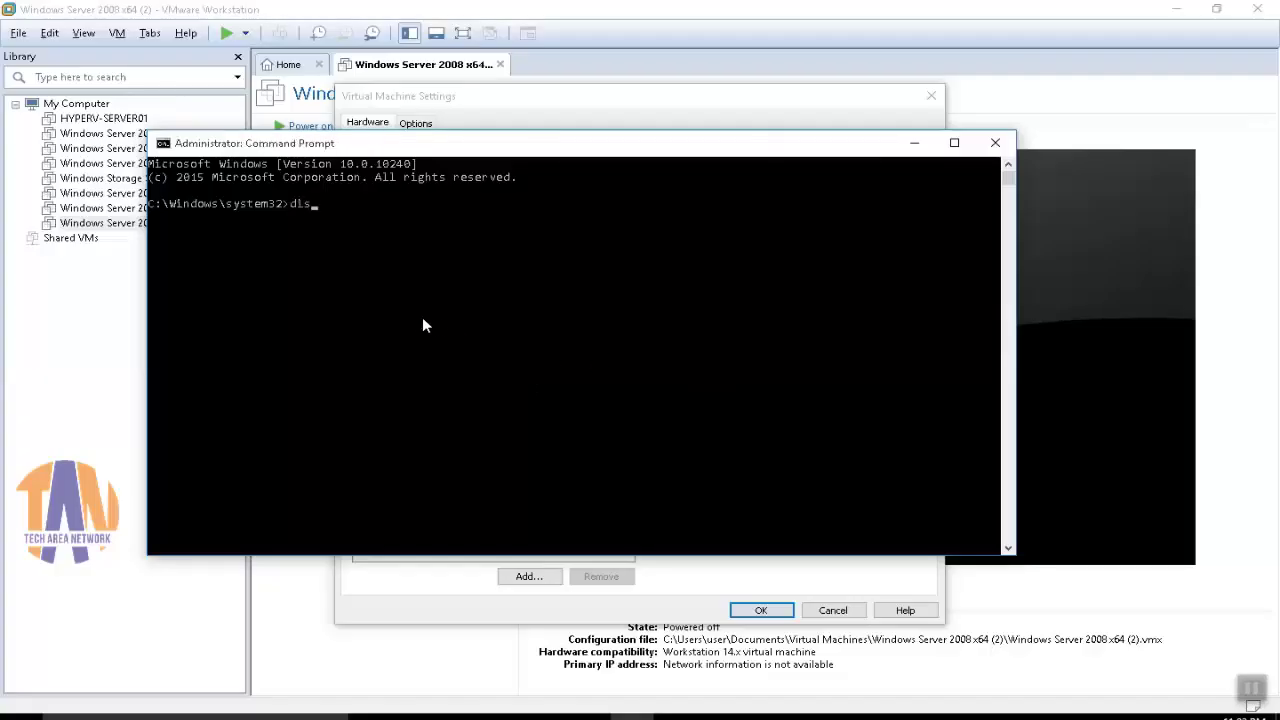
text(kpart)
key(Return)
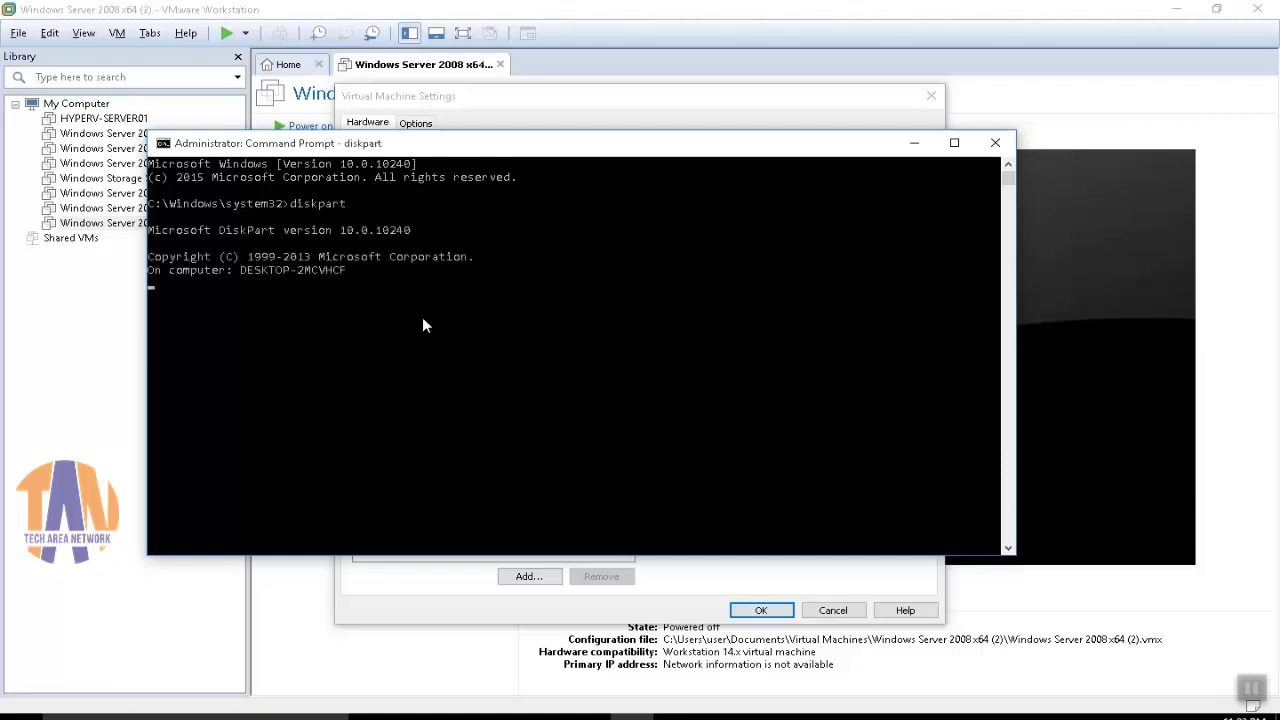
text(list disk)
key(Return)
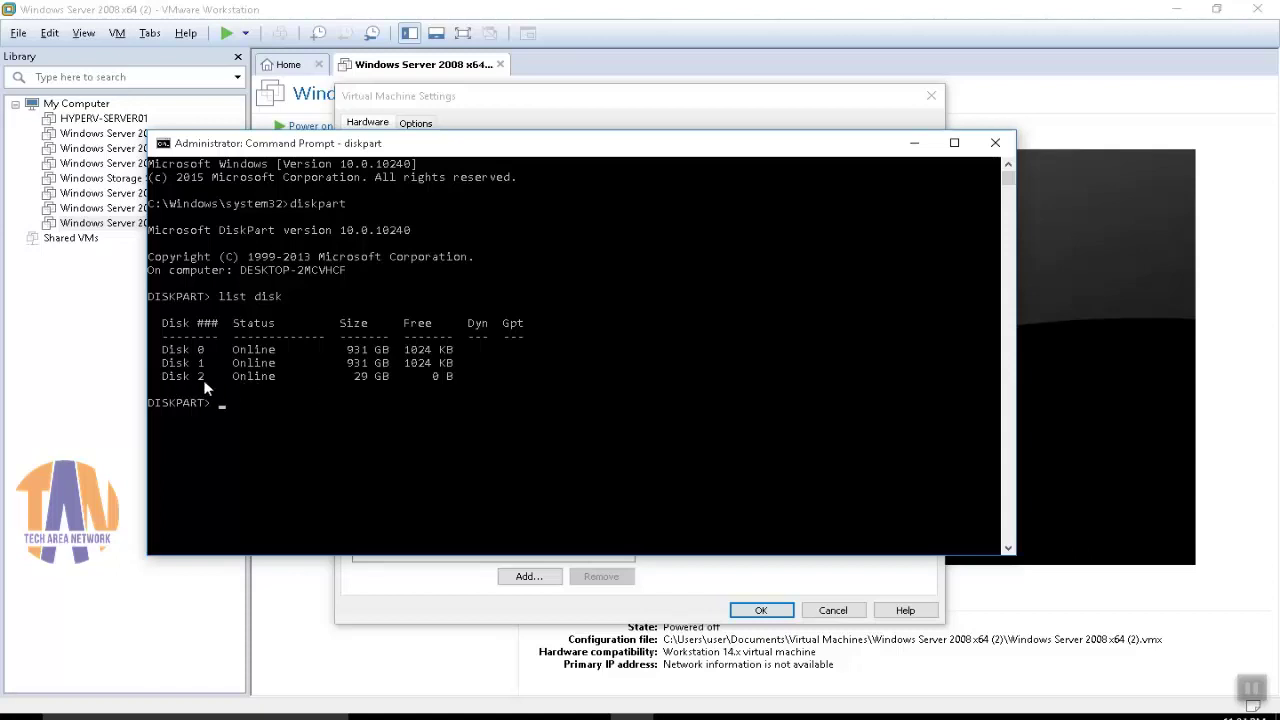
Exit diskpart and close the Command Prompt.
text(exit6)
key(Return)
text(exit)
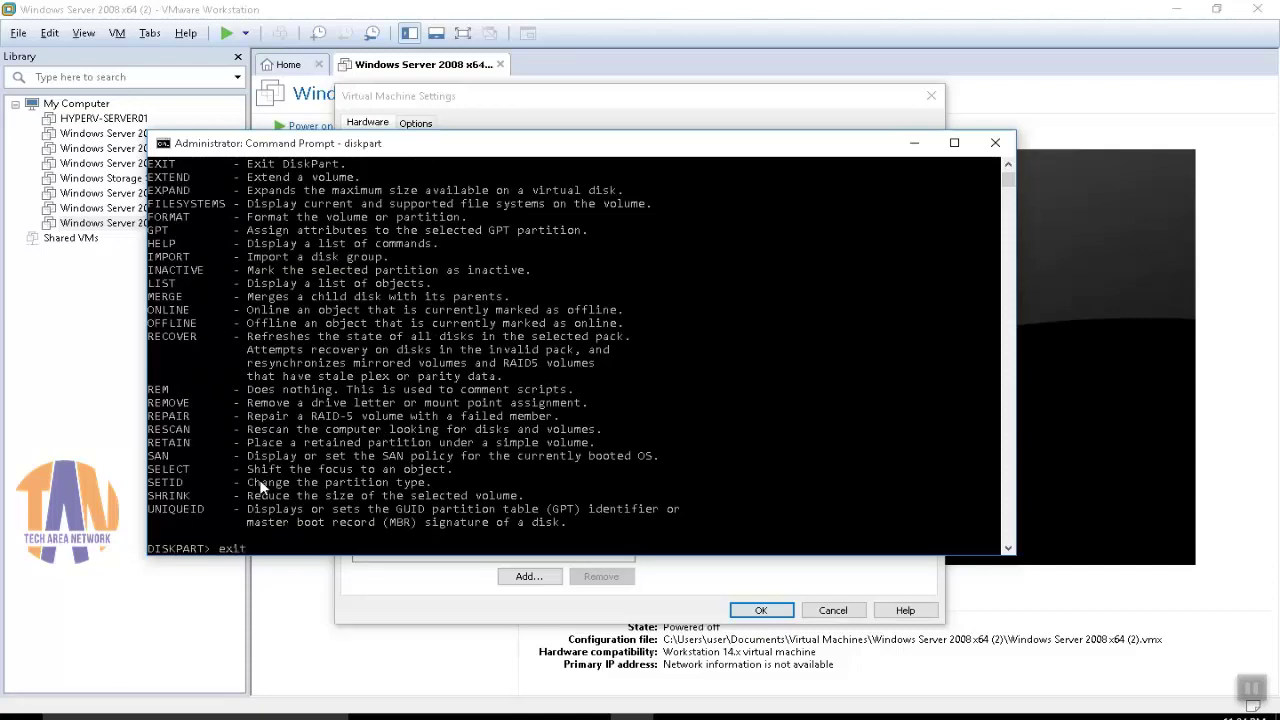
key(Return)
text(exit)
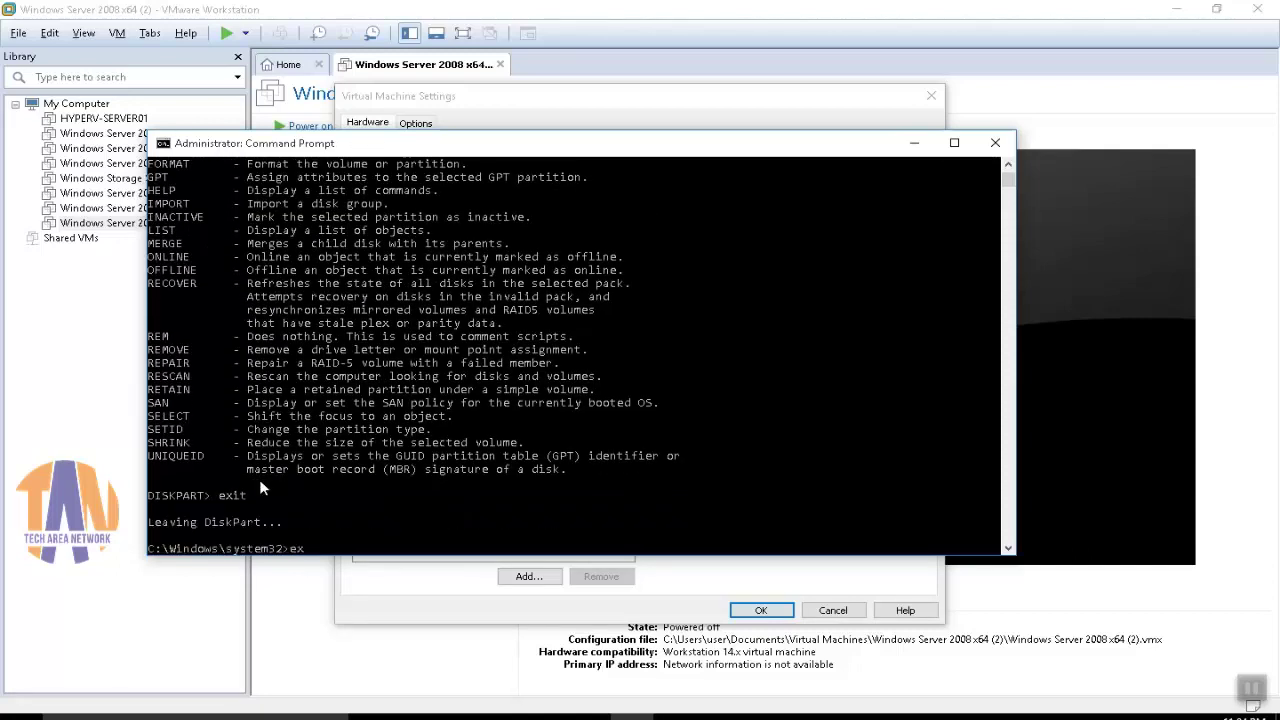
key(Return)
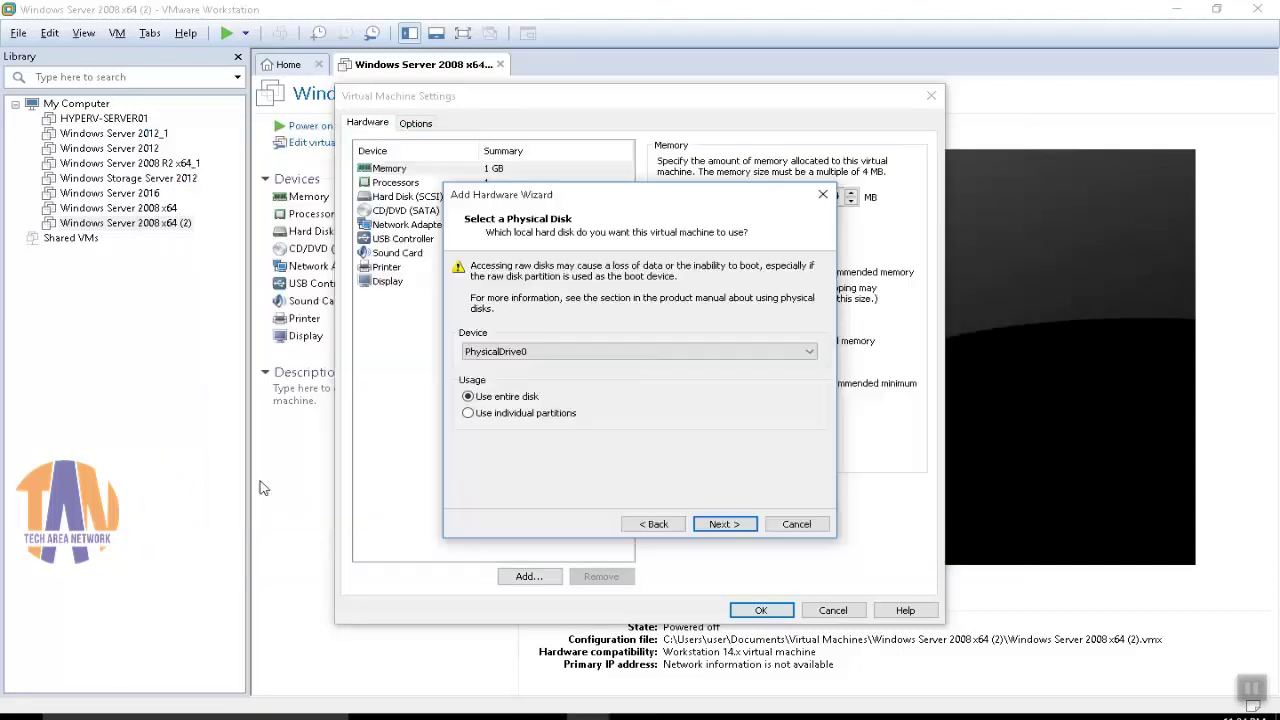
Add PhysicalDrive2 as the new hard disk using the entire disk, keep the default disk file name, and save the virtual machine settings.
click(543, 356)
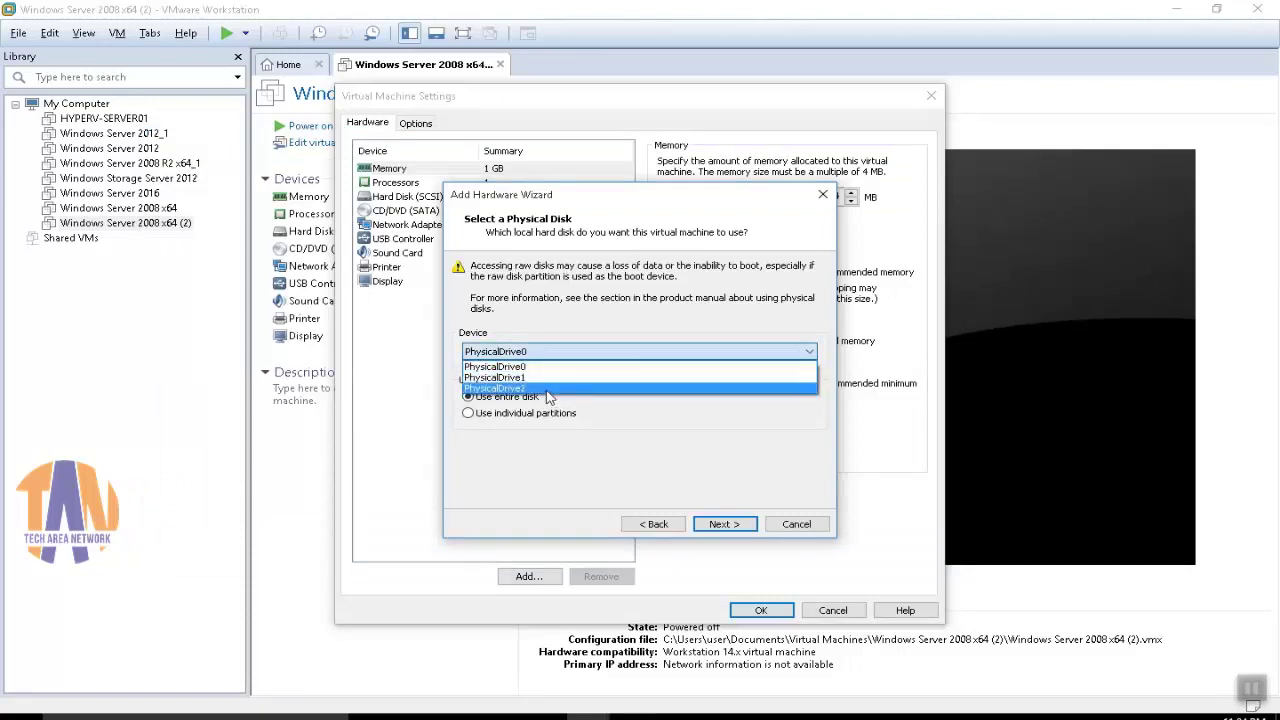
click(547, 389)
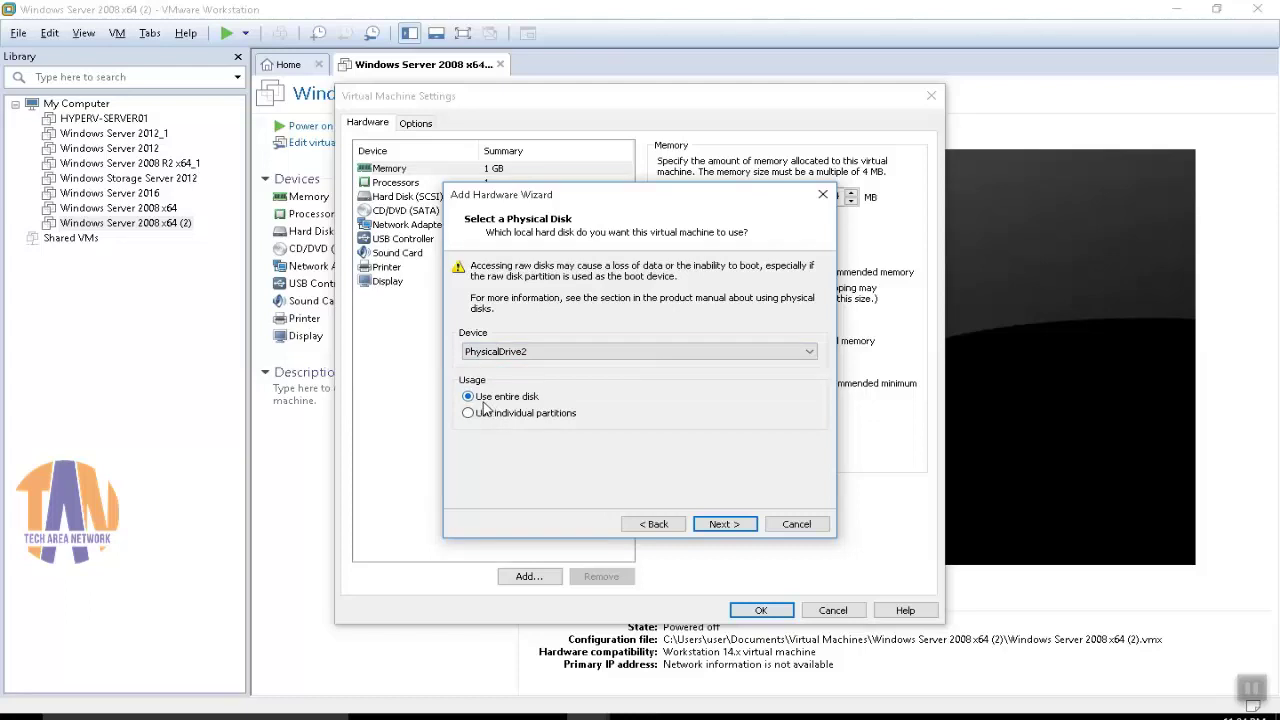
click(733, 527)
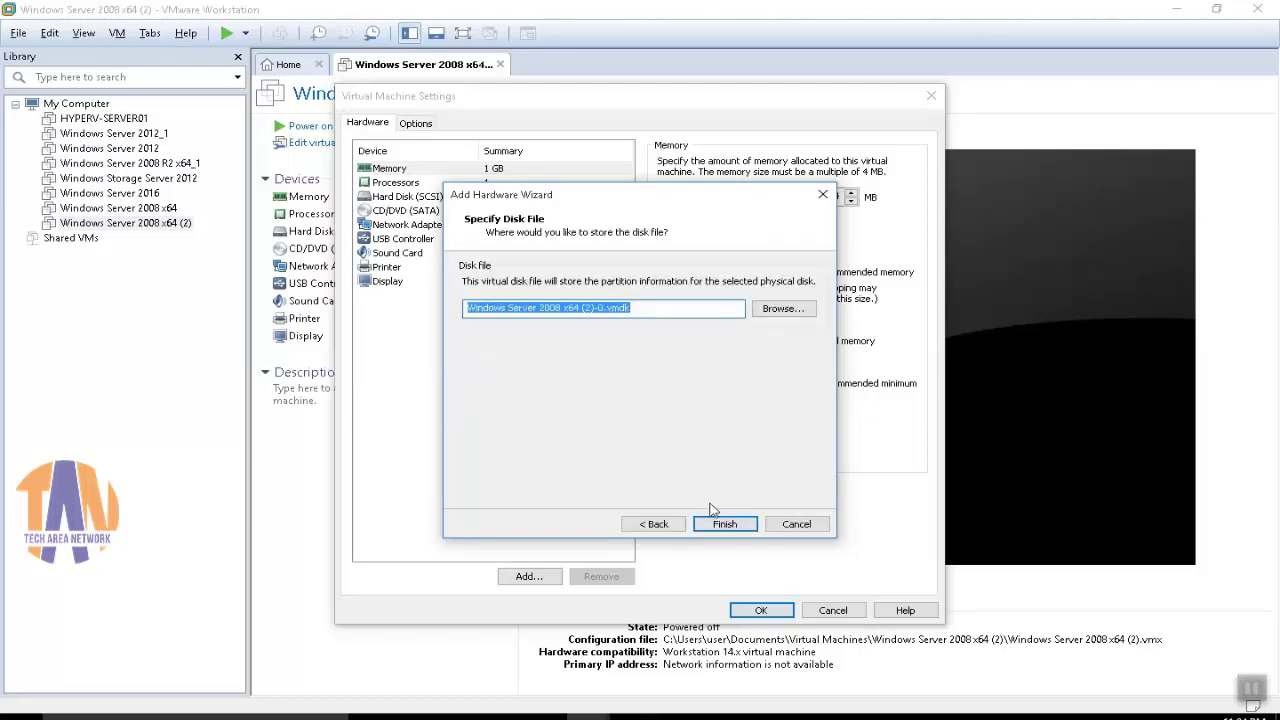
click(727, 524)
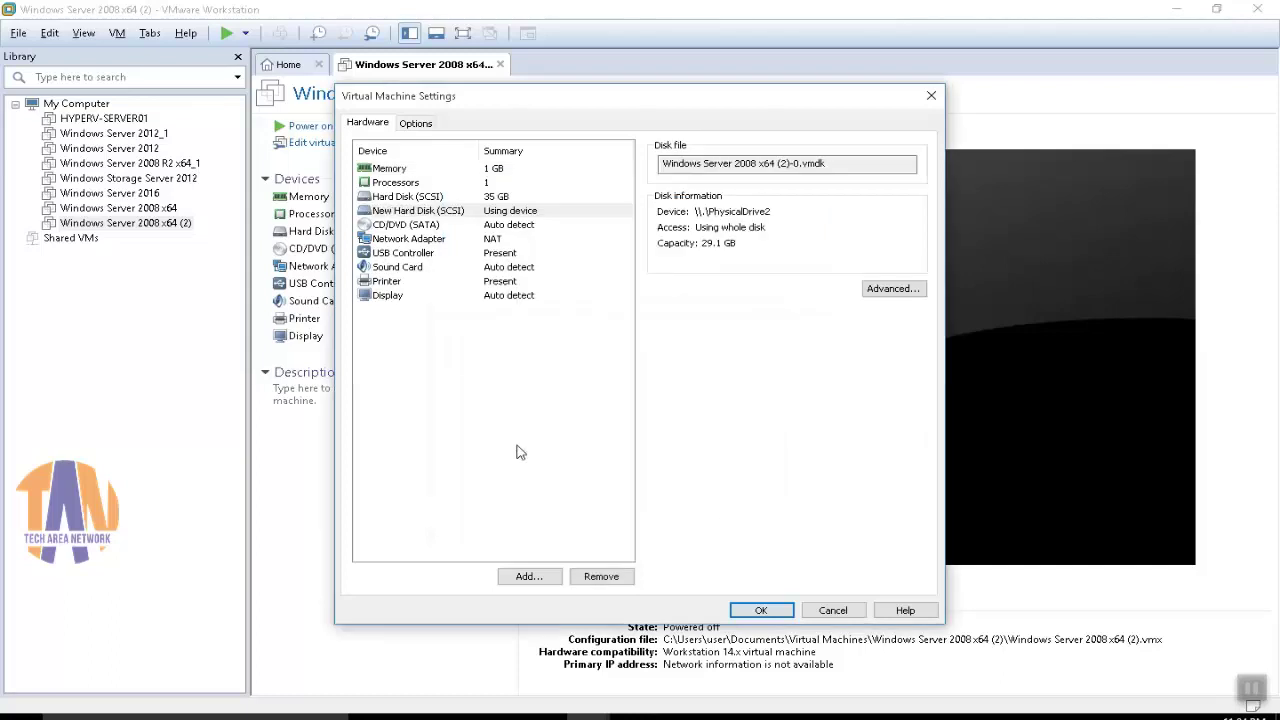
click(749, 609)
Power on the Windows Server 2008 x64 (2) virtual machine to firmware and dismiss the SCSI physical disk hint.
click(145, 228)
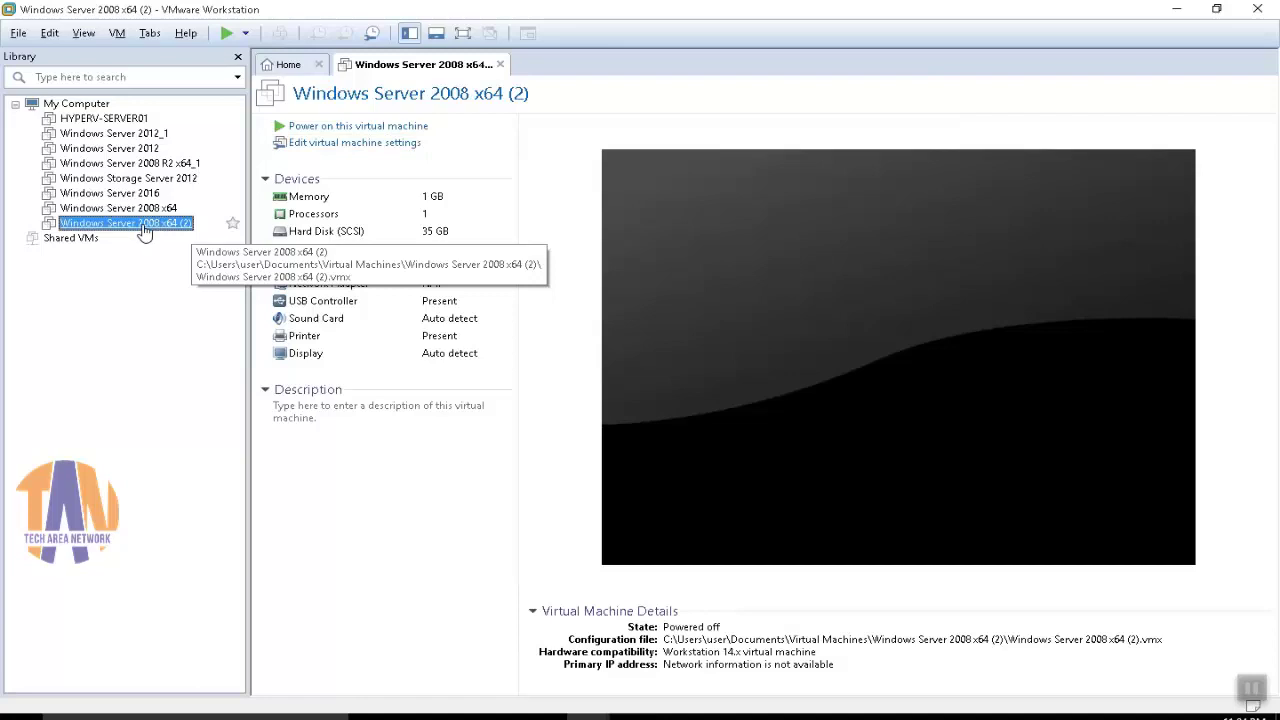
right_click(145, 230)
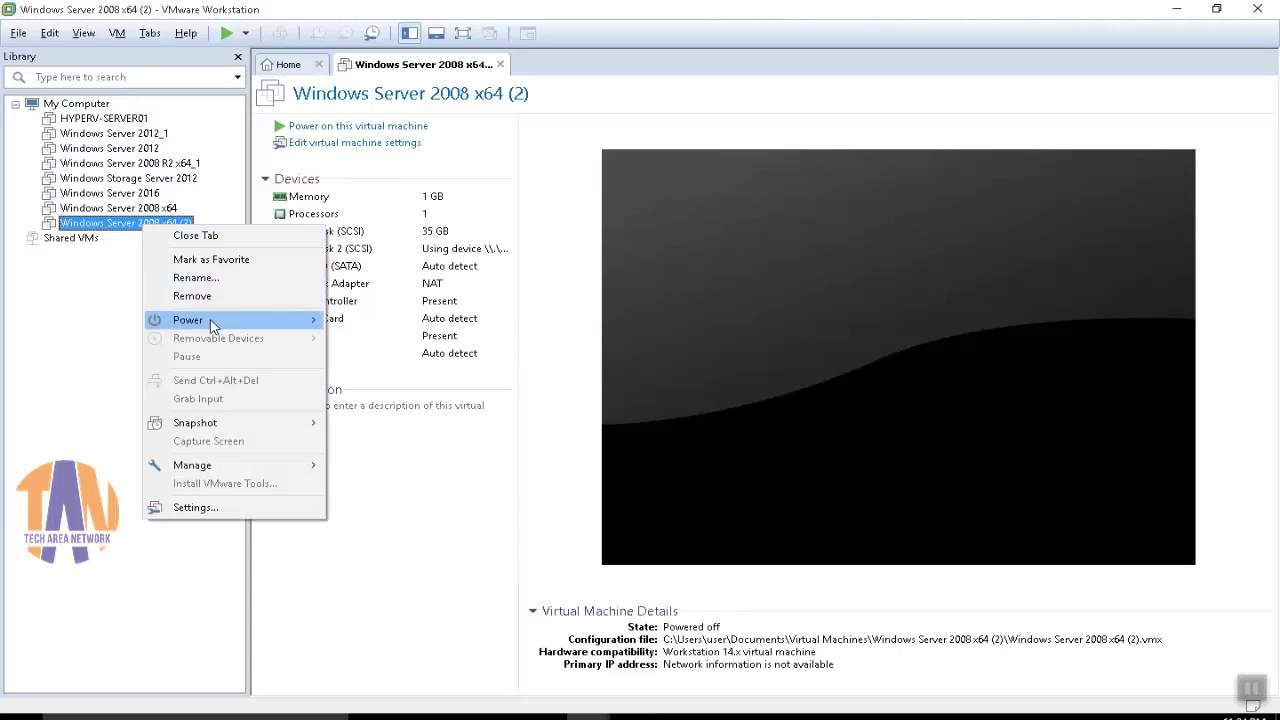
mouse_move(215, 325)
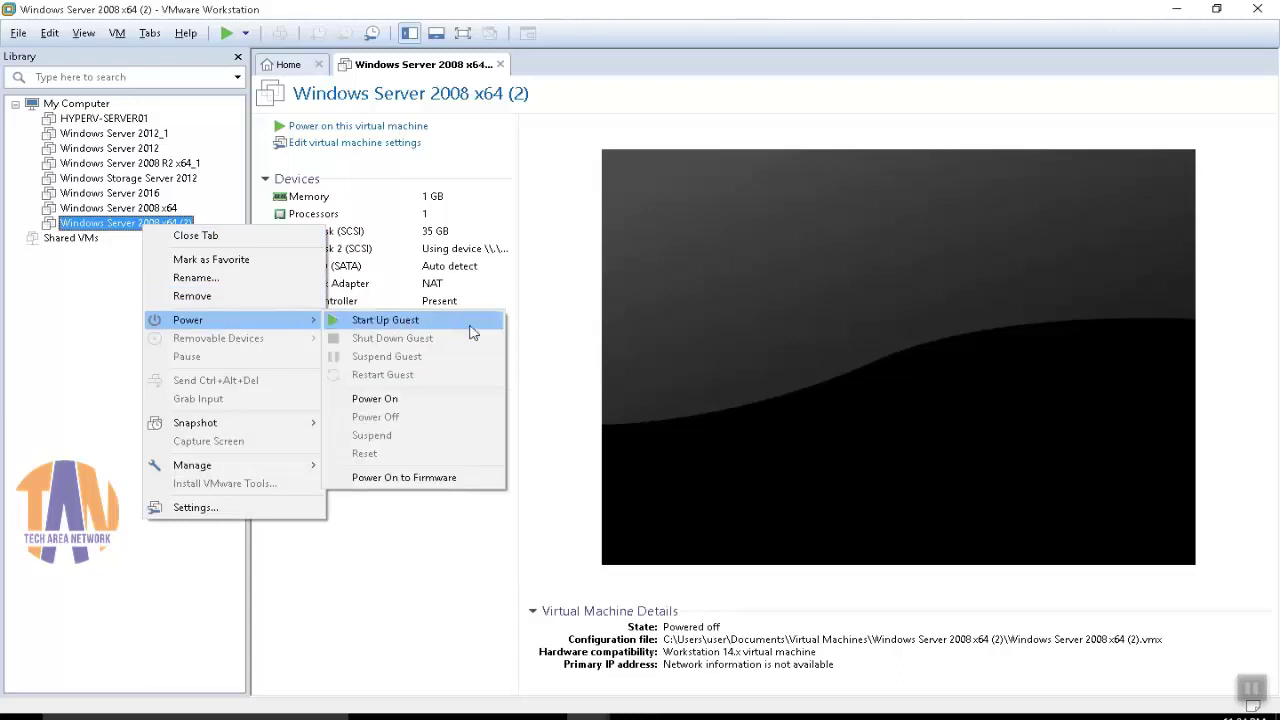
click(474, 479)
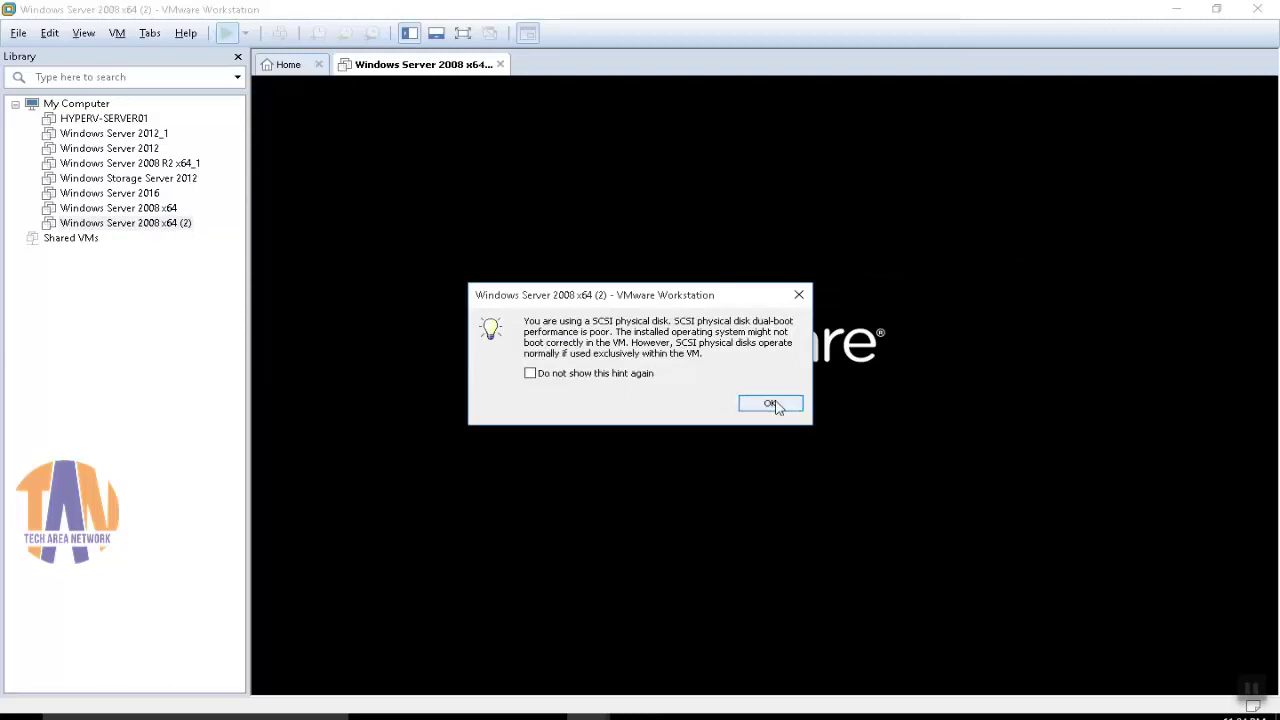
click(770, 404)
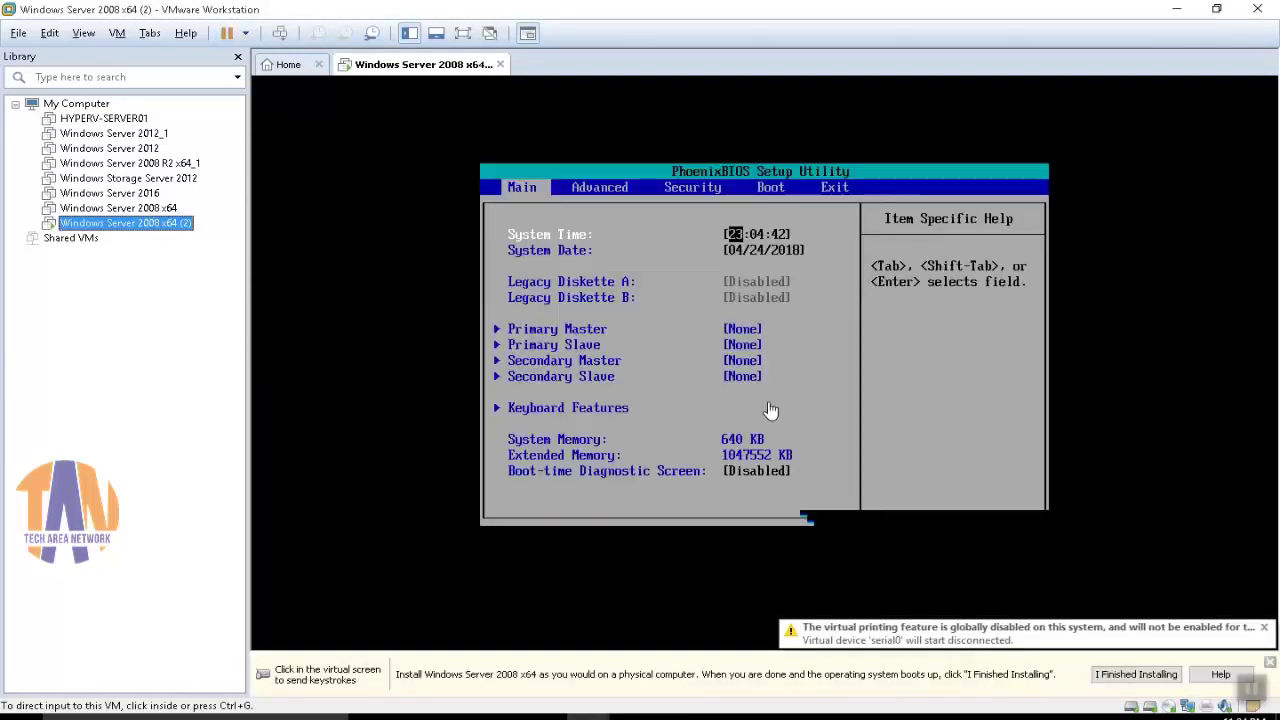
Move Hard Drive to the first place in the BIOS boot order, above Removable Devices.
click(745, 347)
key(Right)
key(Right)
key(Right)
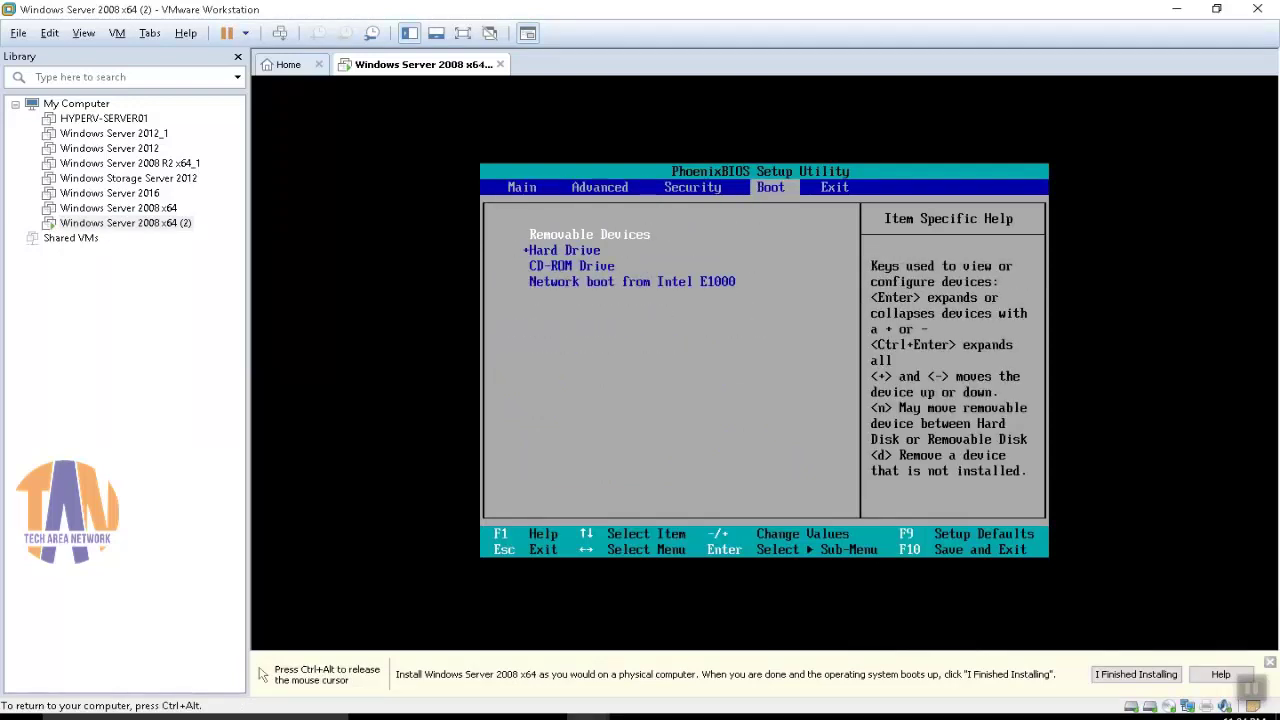
key(Down)
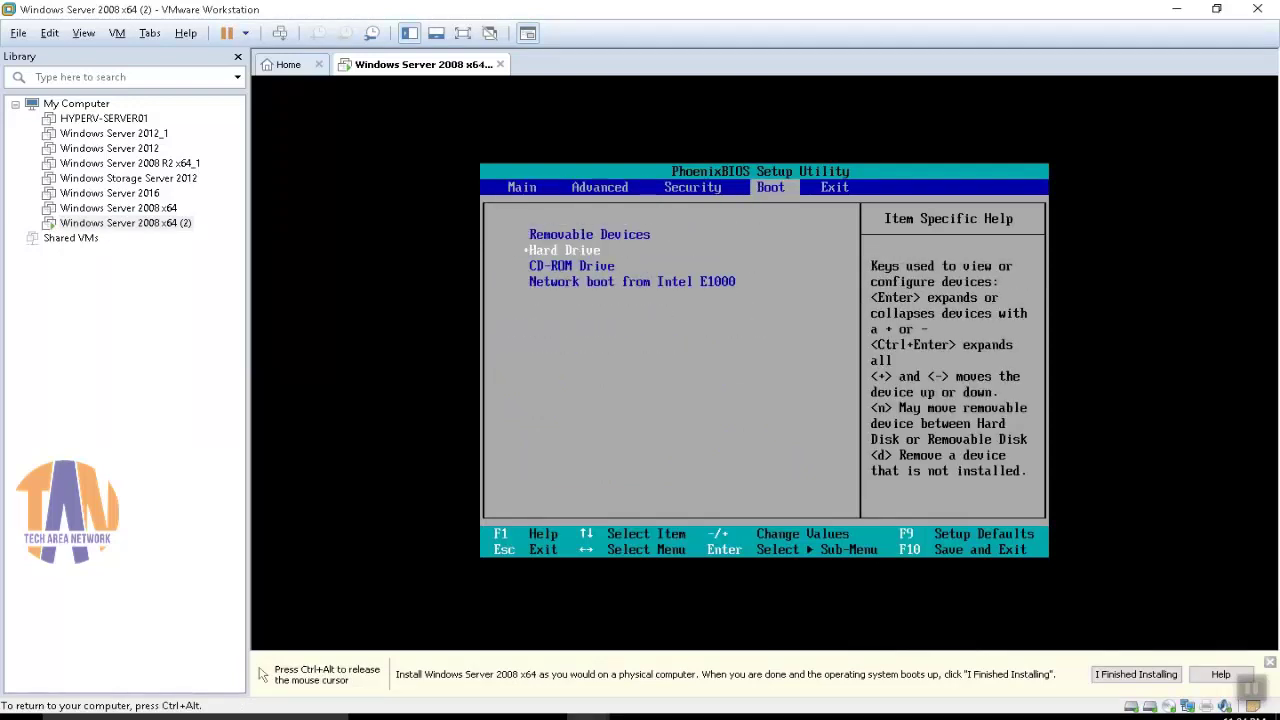
key(plus)
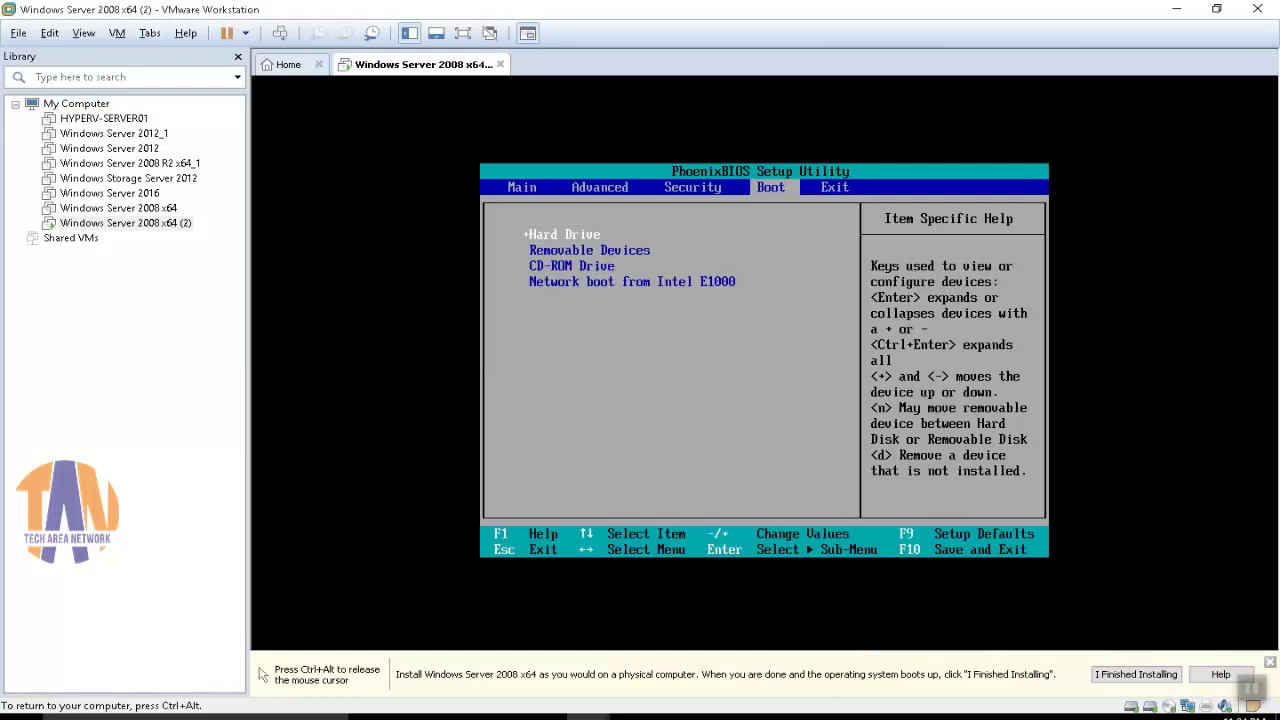
Order the boot hard drives with VMware Virtual SCSI Hard Drive (0:1) first and (0:0) second, then save the BIOS configuration and exit.
key(Return)
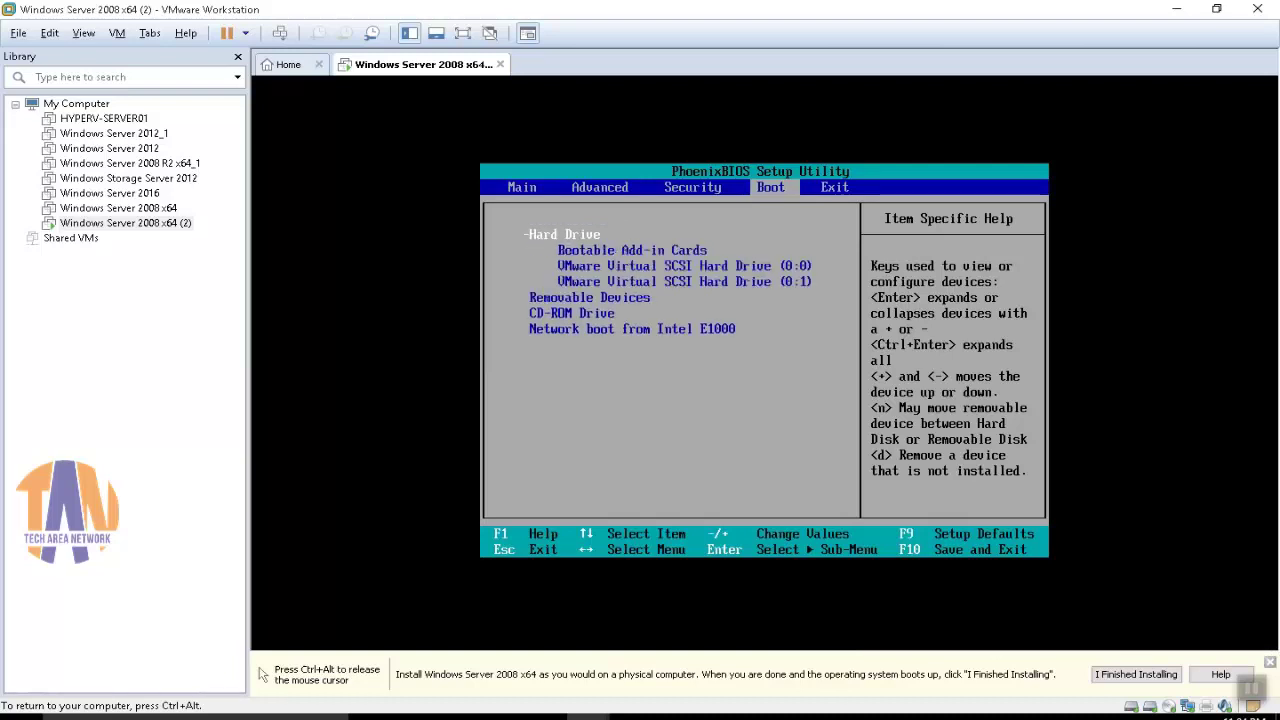
key(Down)
key(Down)
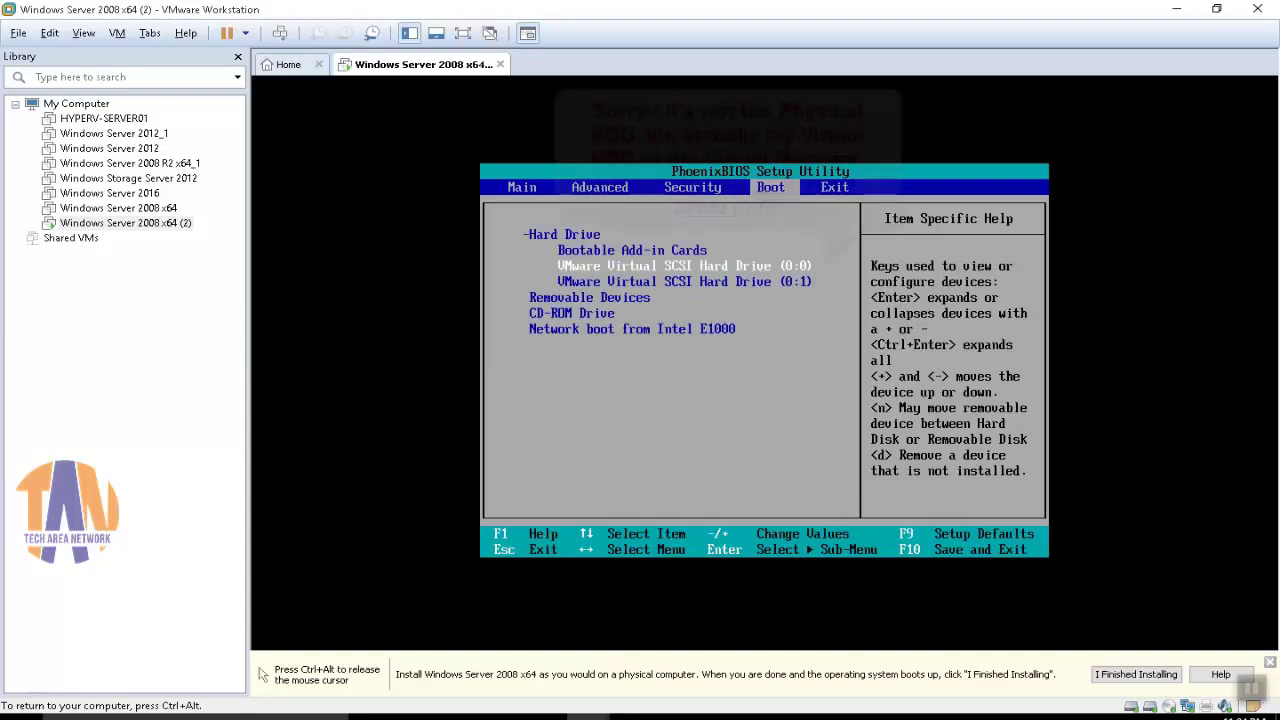
key(Down)
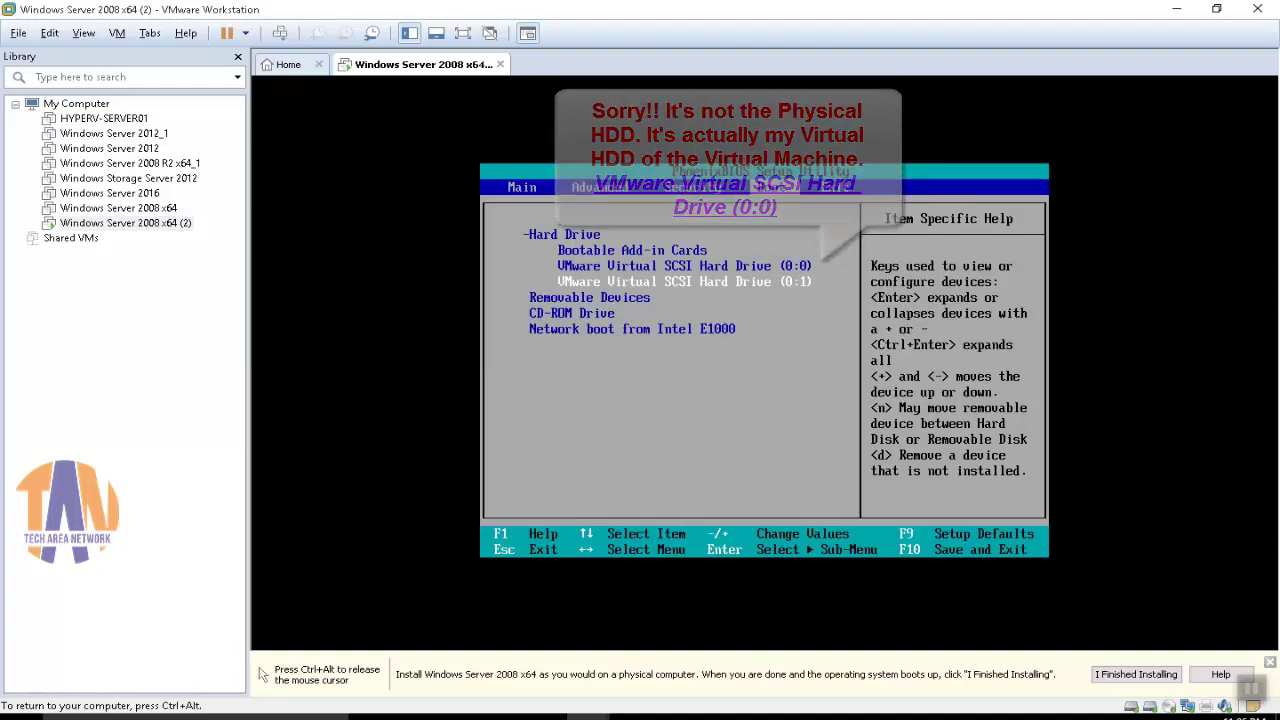
key(plus)
key(plus)
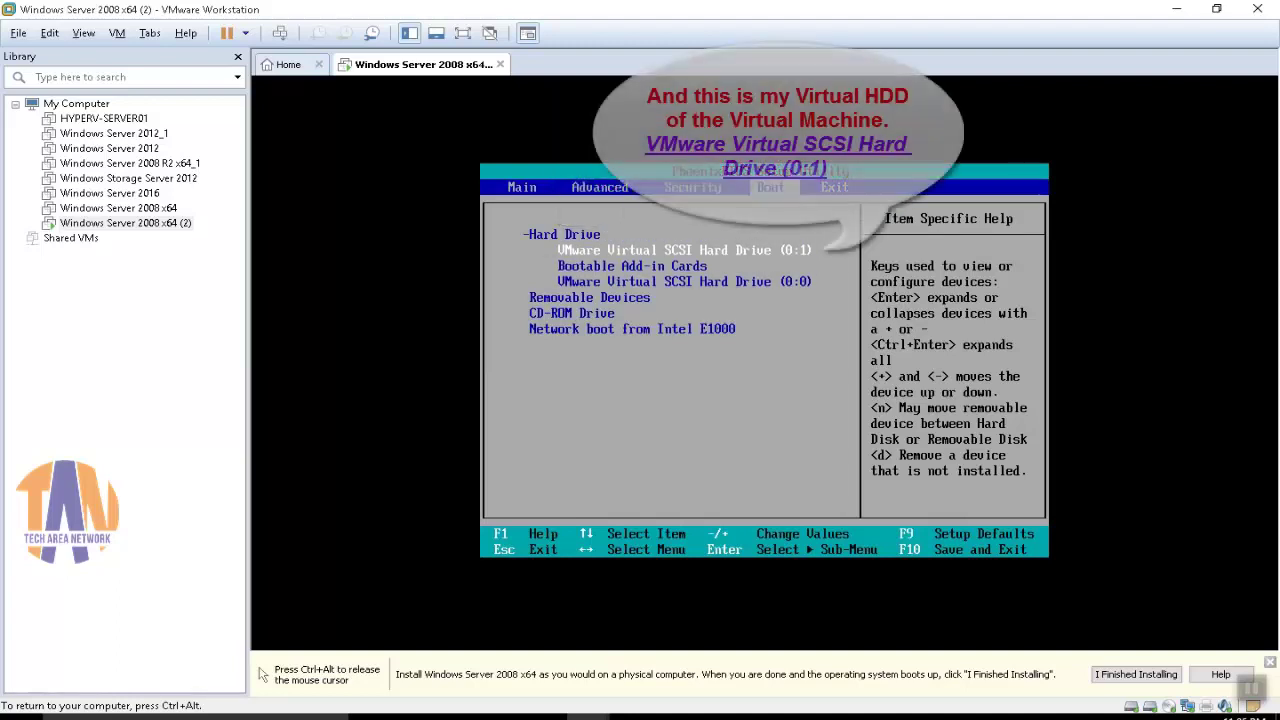
key(Down)
key(Down)
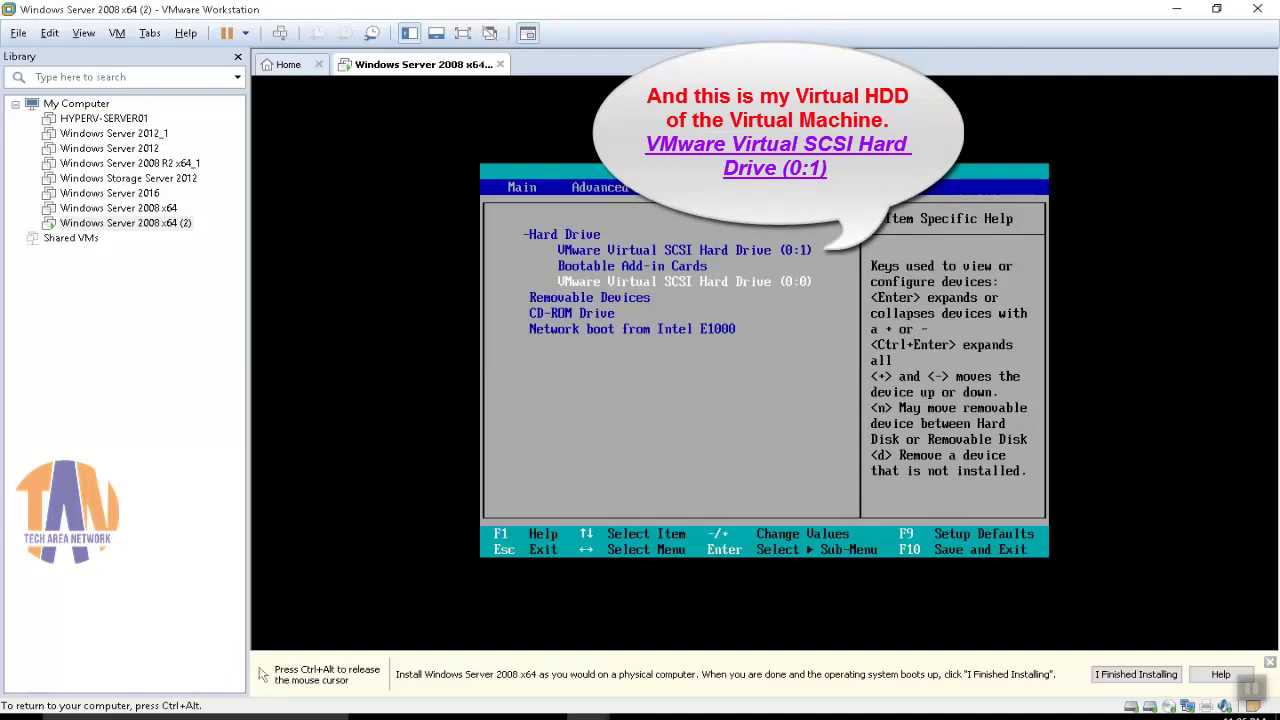
key(plus)
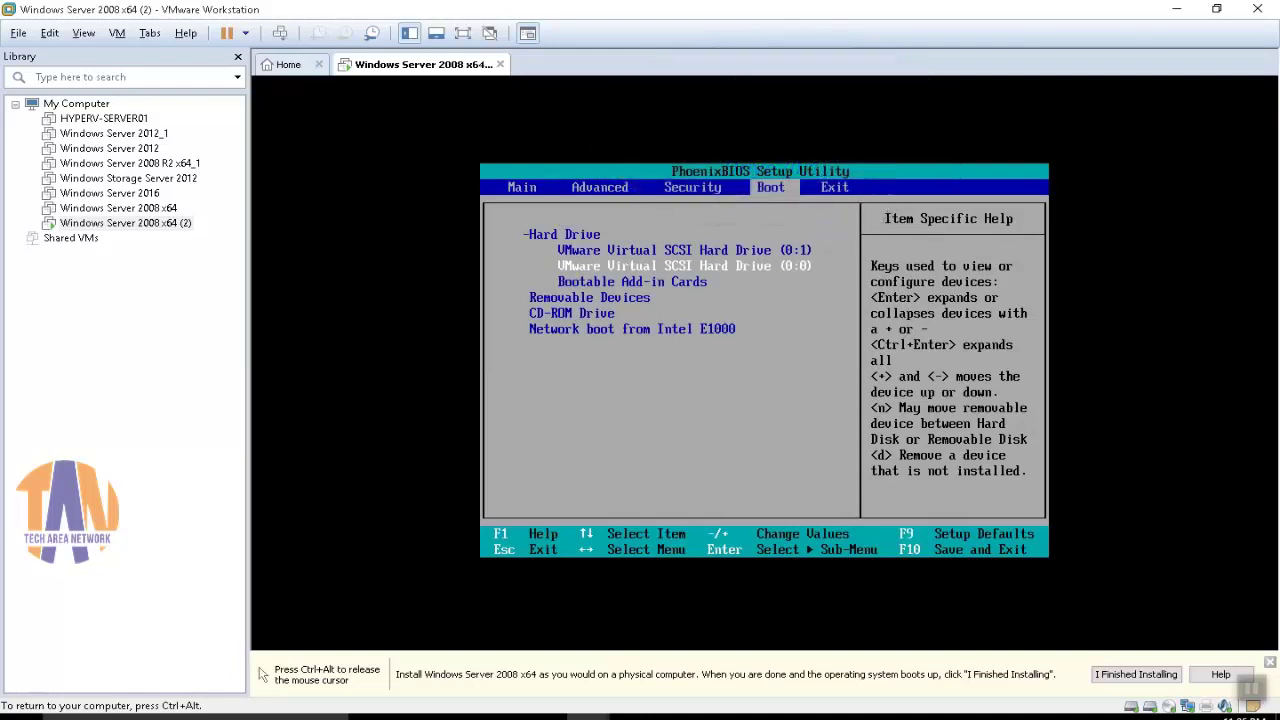
key(F10)
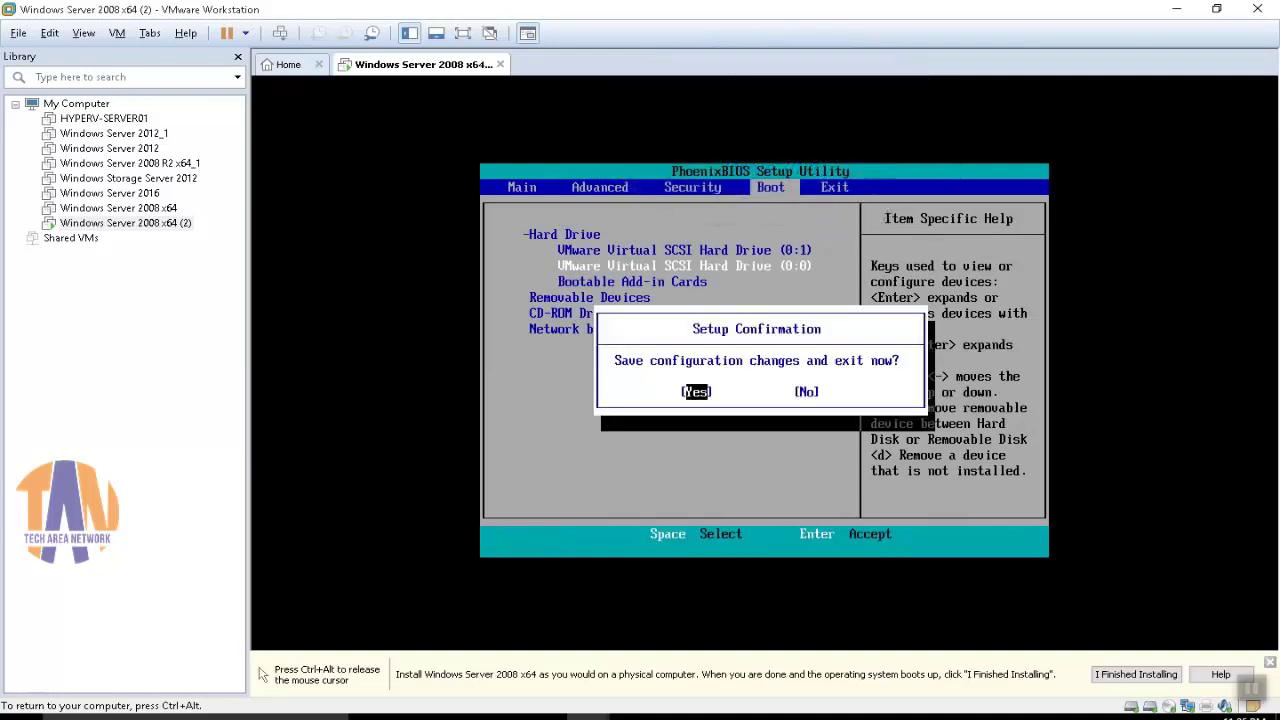
key(Return)
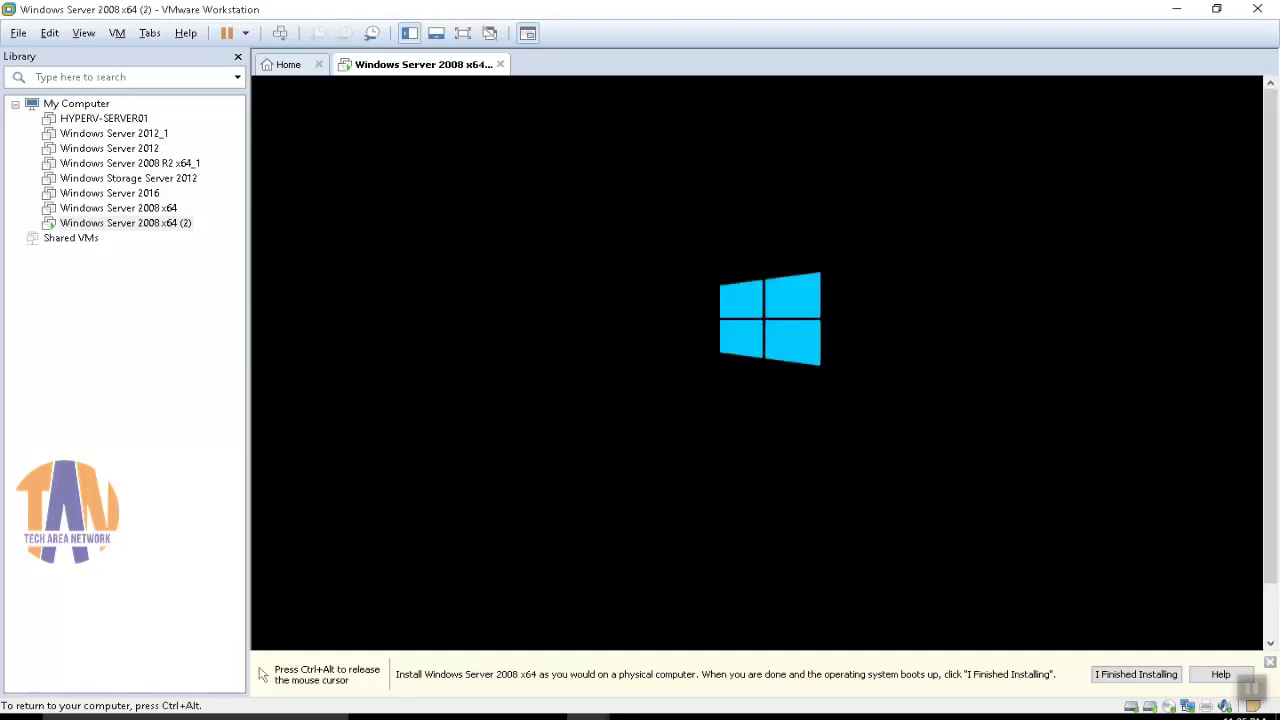
Accept the default language, time format and keyboard settings in Windows Setup and start the installation.
key(ctrl+alt)
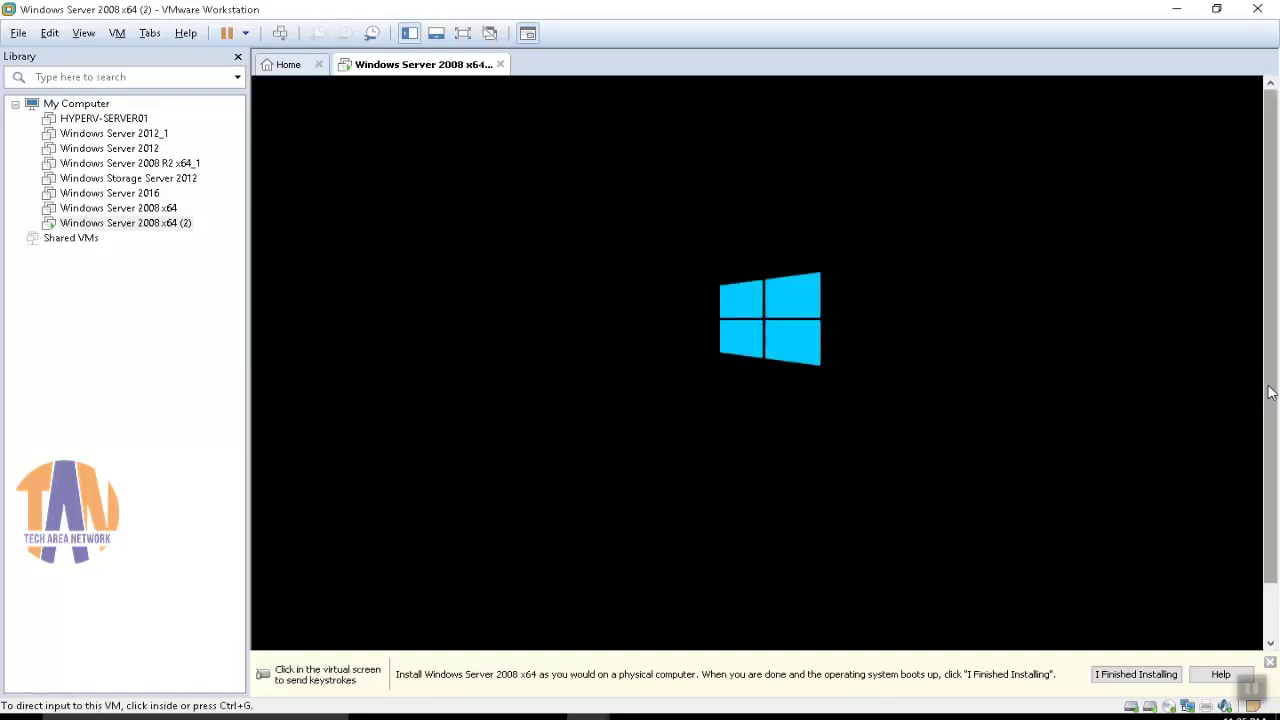
drag(1270, 393, 1277, 452)
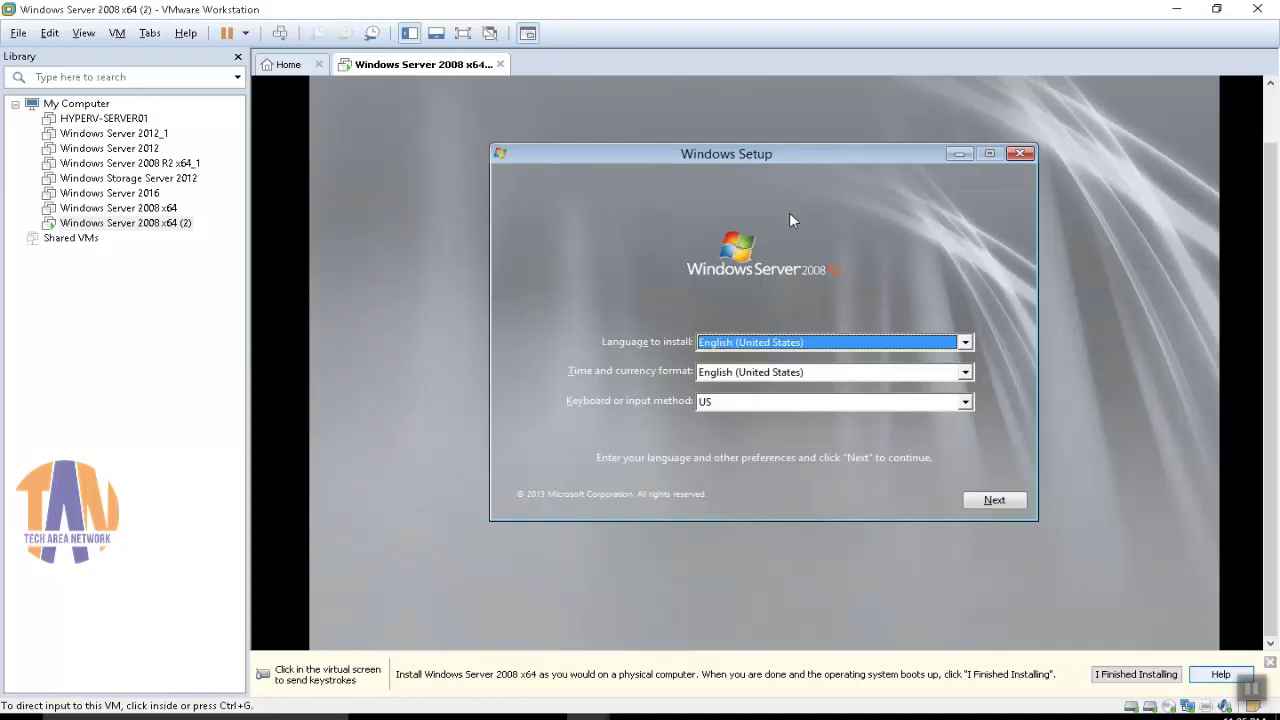
click(1012, 505)
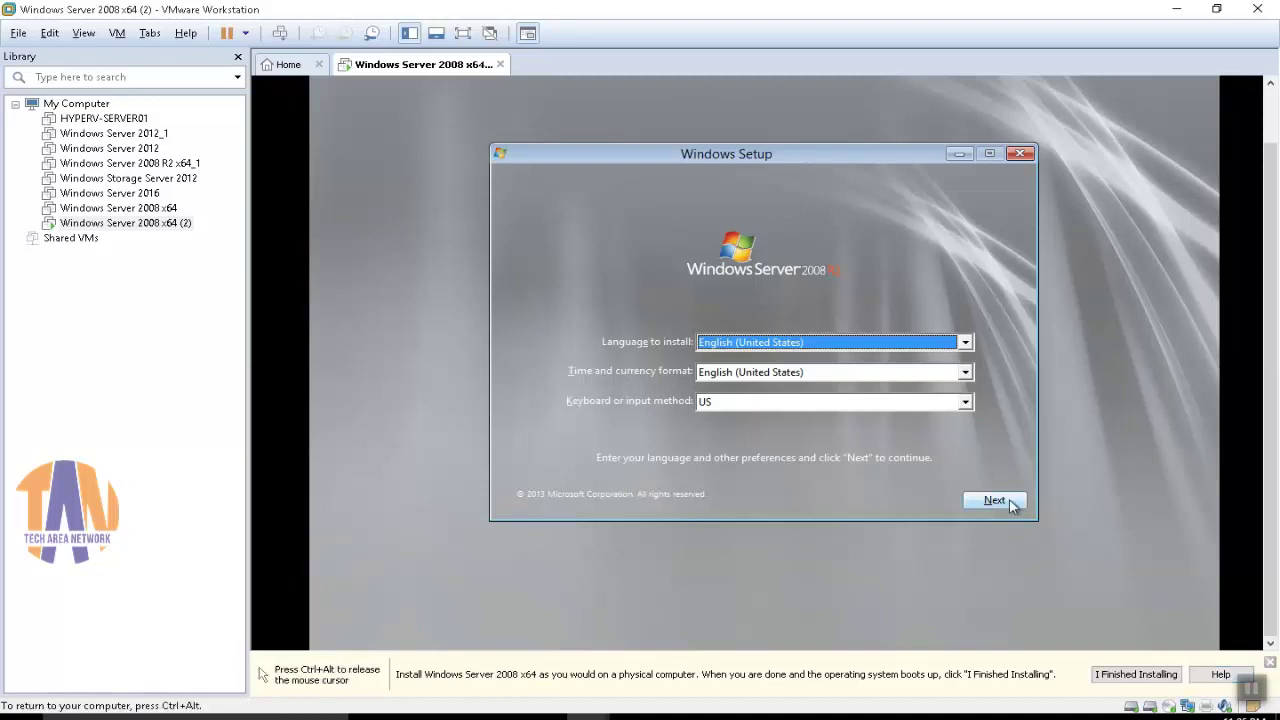
click(1010, 503)
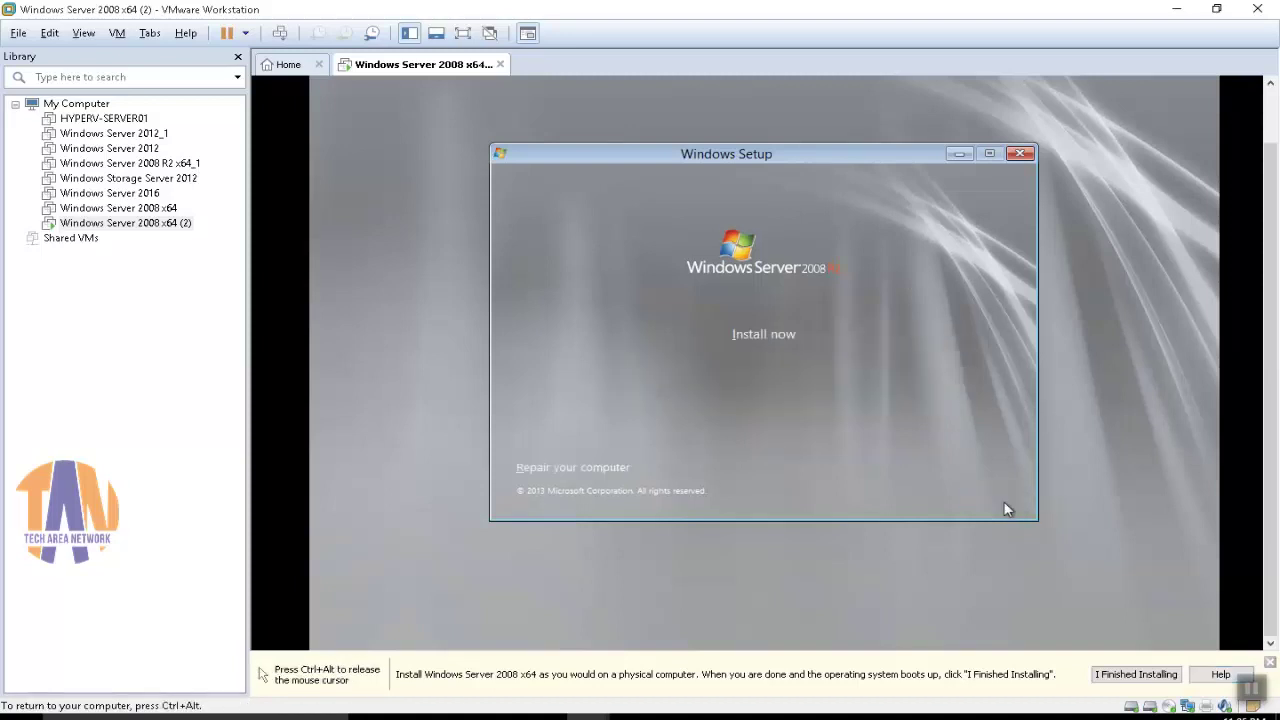
click(779, 334)
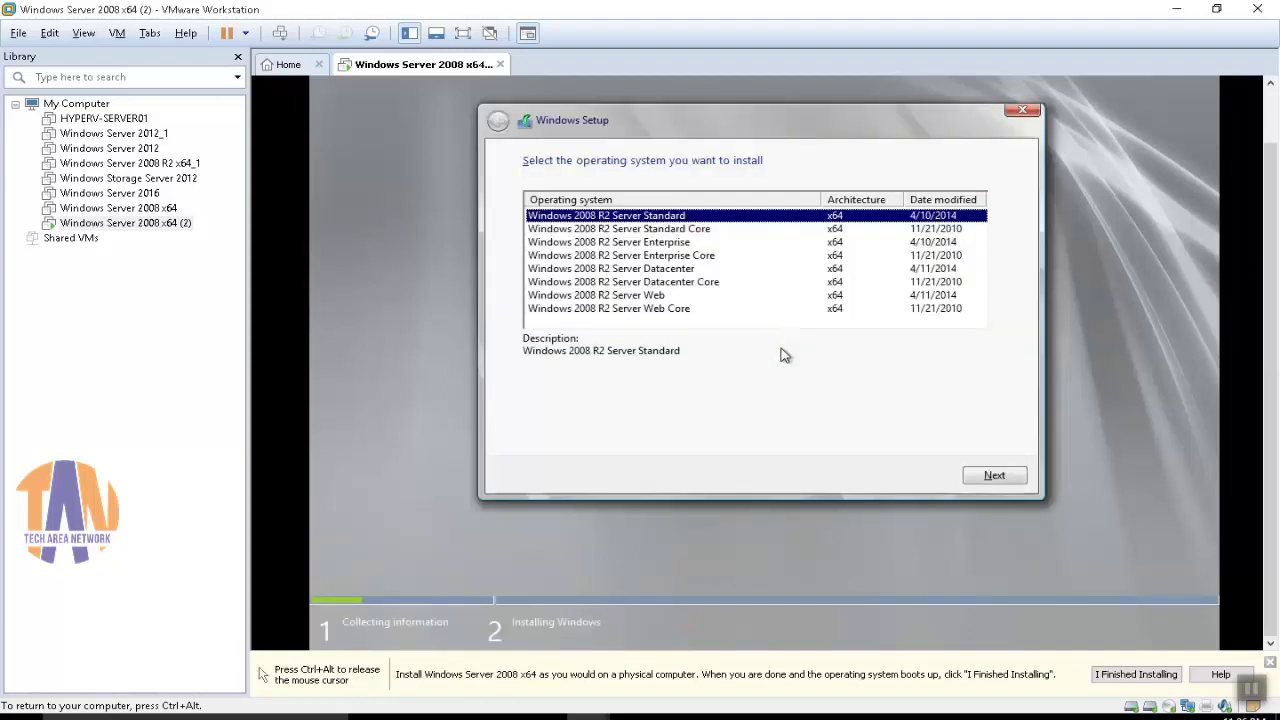
Choose Windows 2008 R2 Server Standard, accept the license terms, and select the Custom (advanced) installation type.
click(1000, 474)
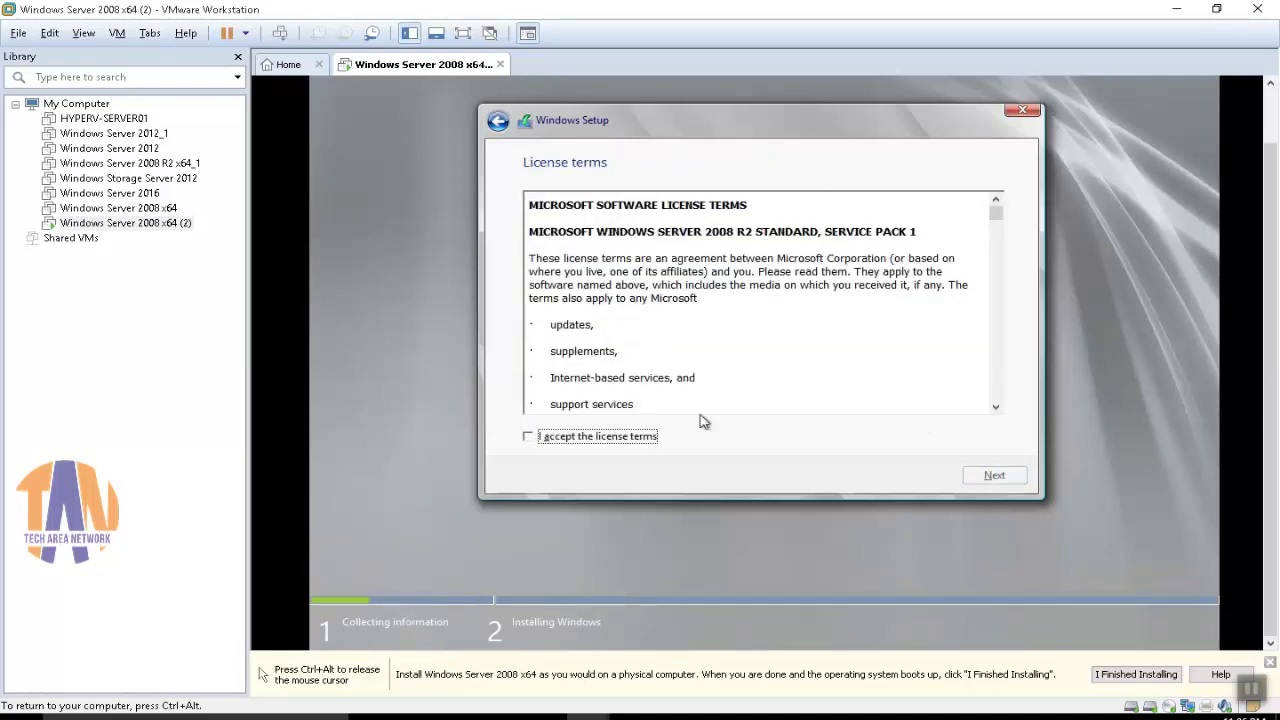
click(628, 440)
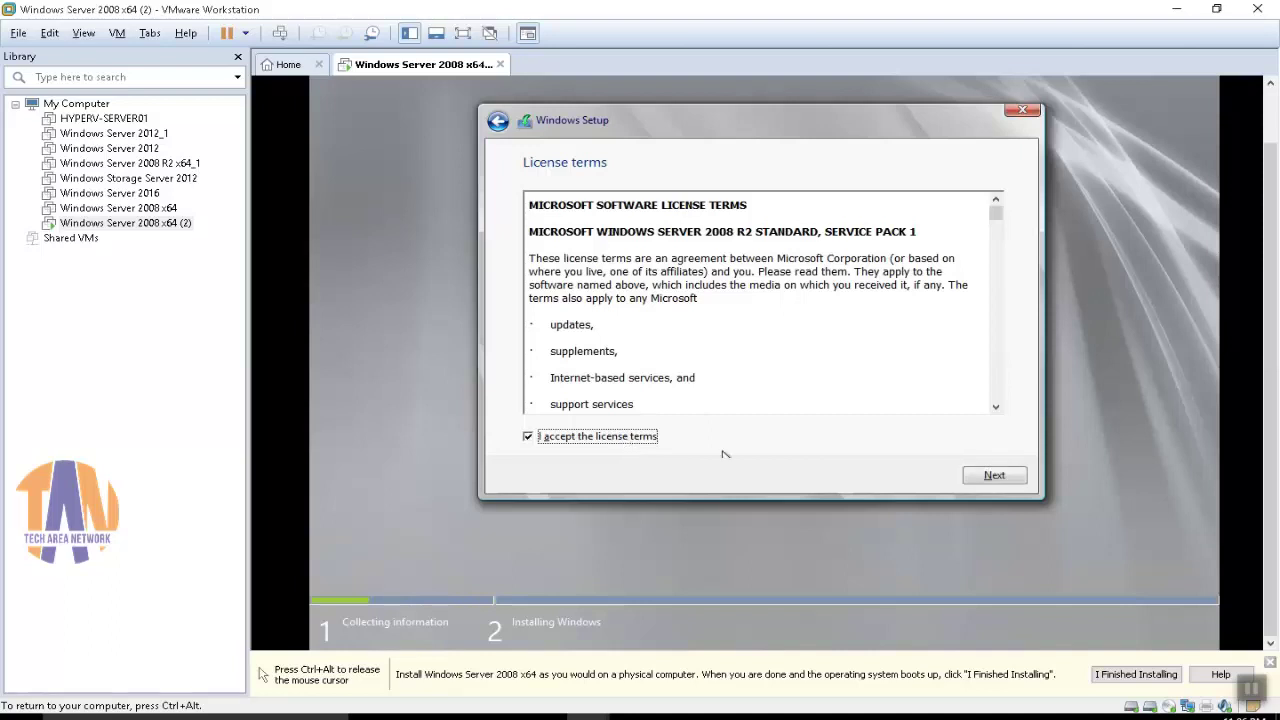
click(1003, 472)
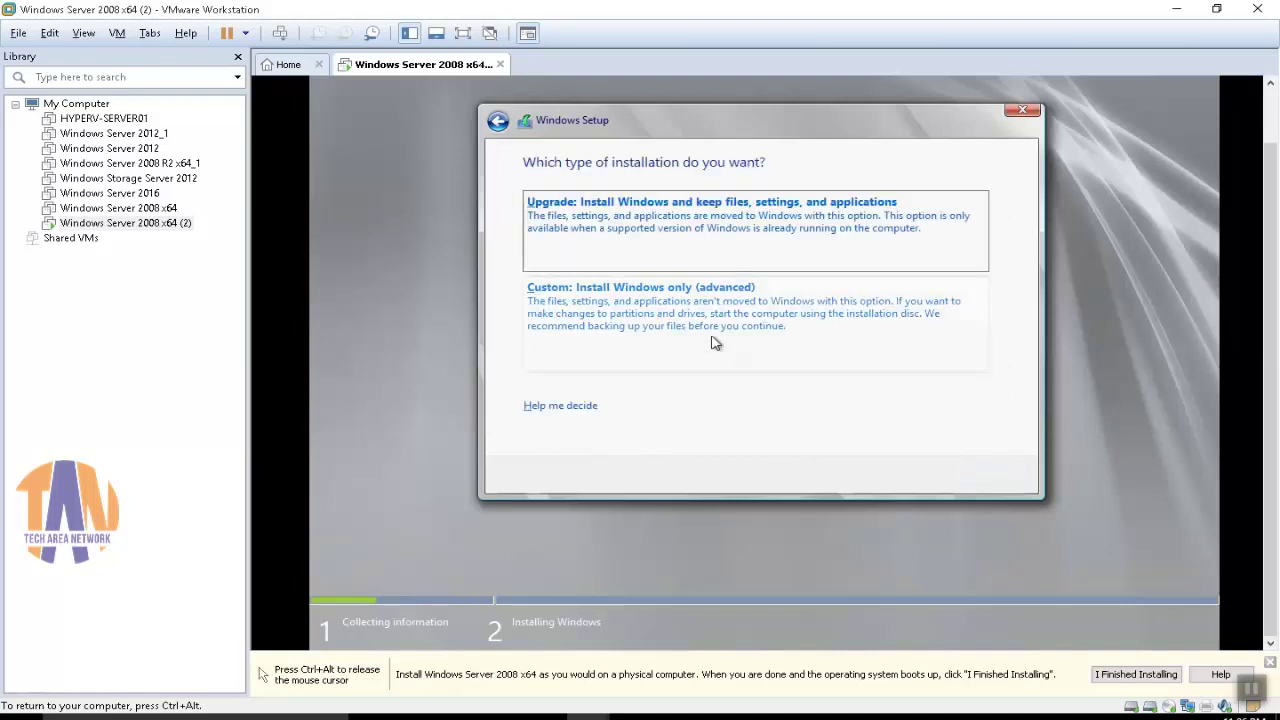
click(687, 308)
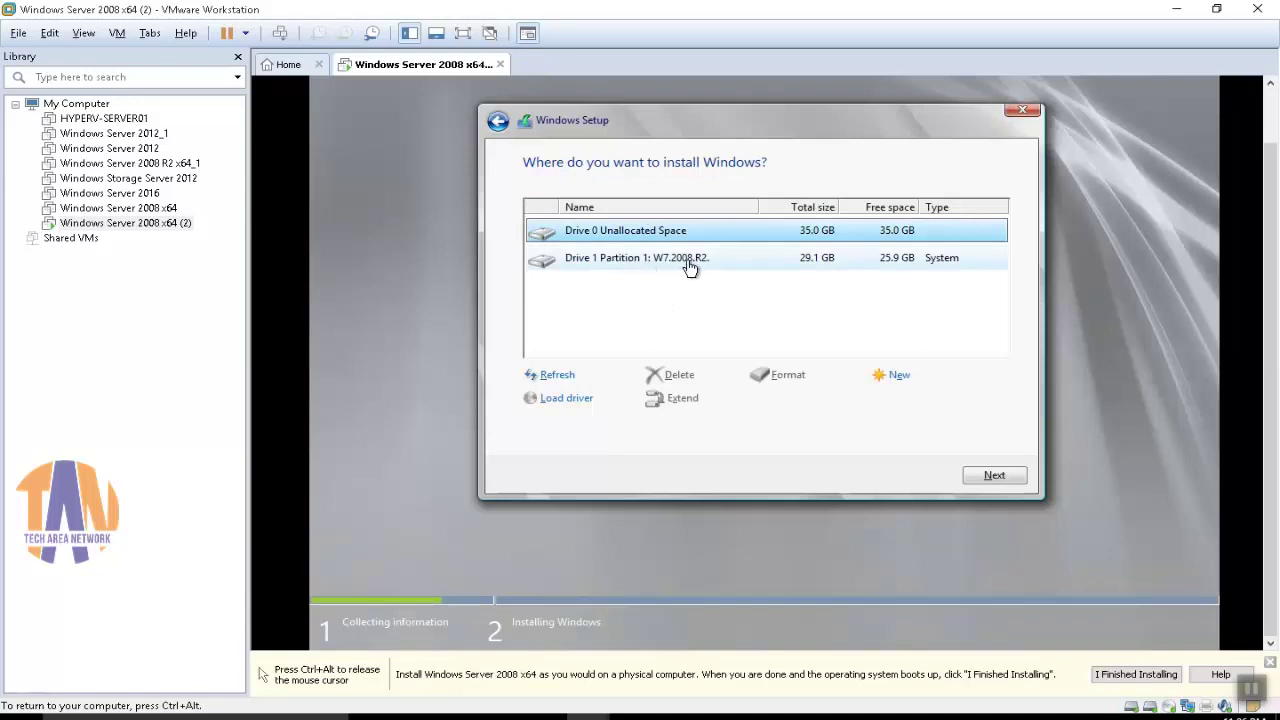
Create a 35840 MB partition from Drive 0's unallocated space and start installing Windows on it.
click(690, 267)
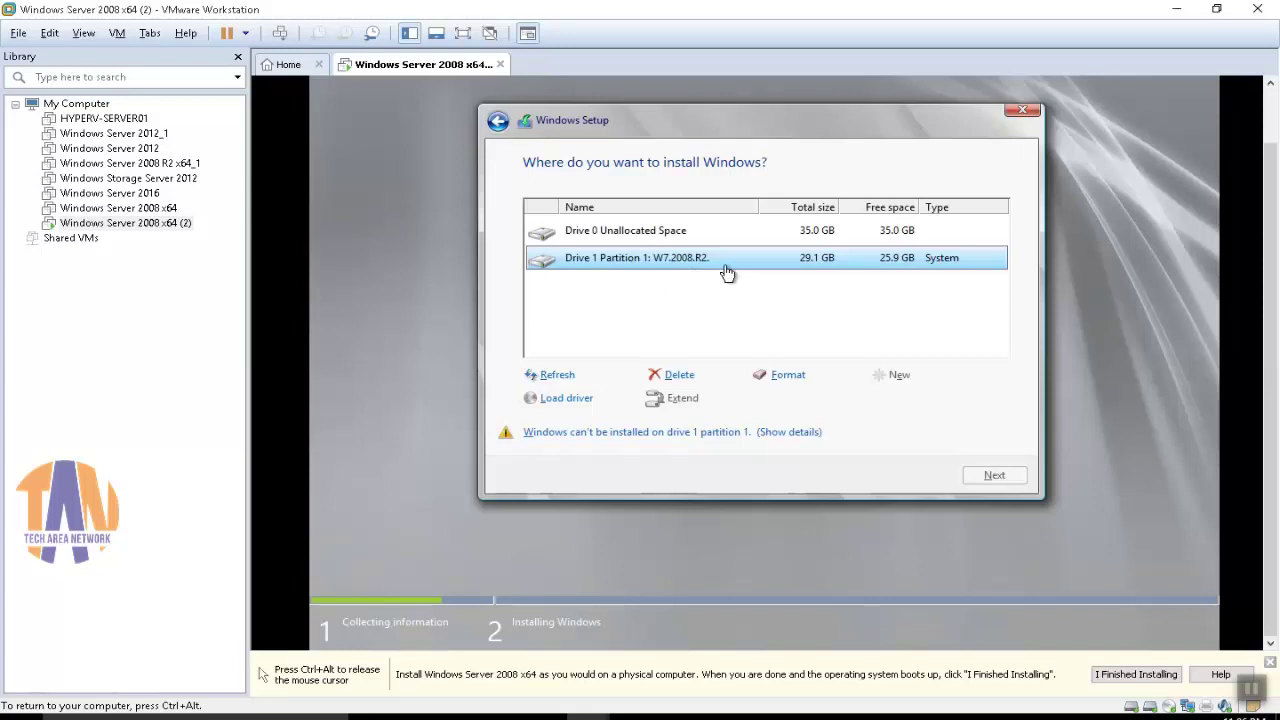
click(684, 237)
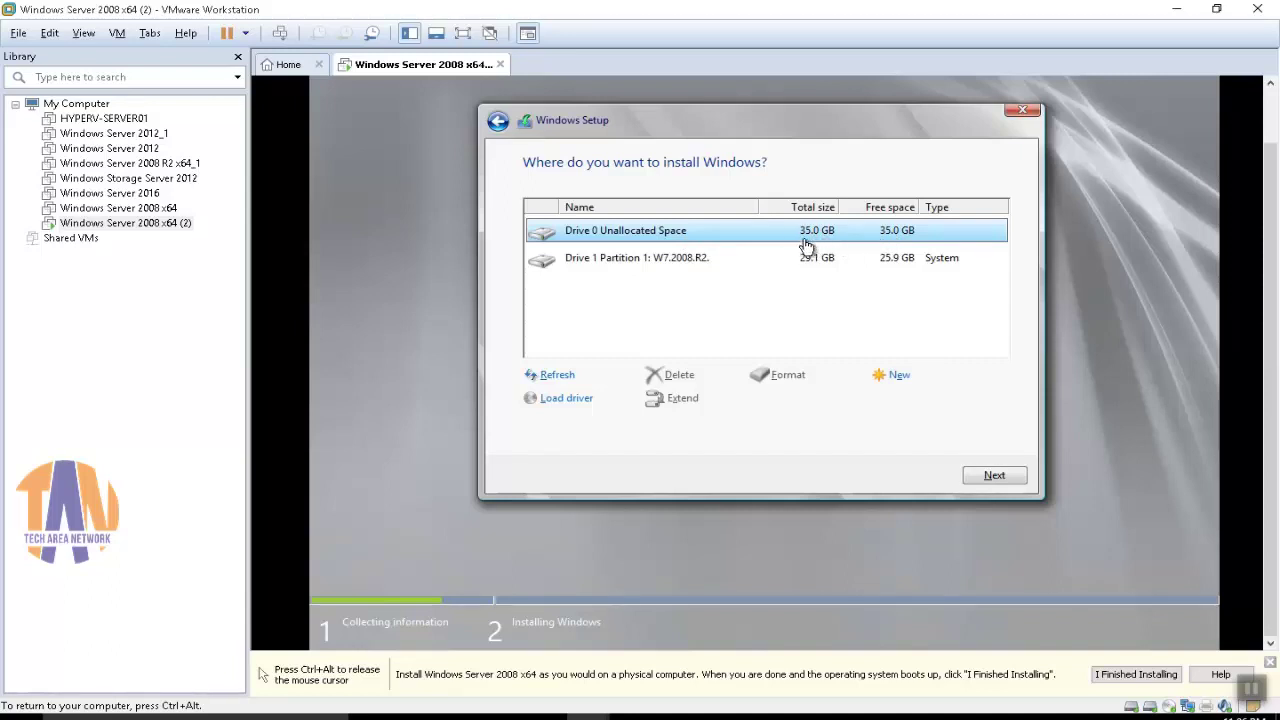
click(900, 380)
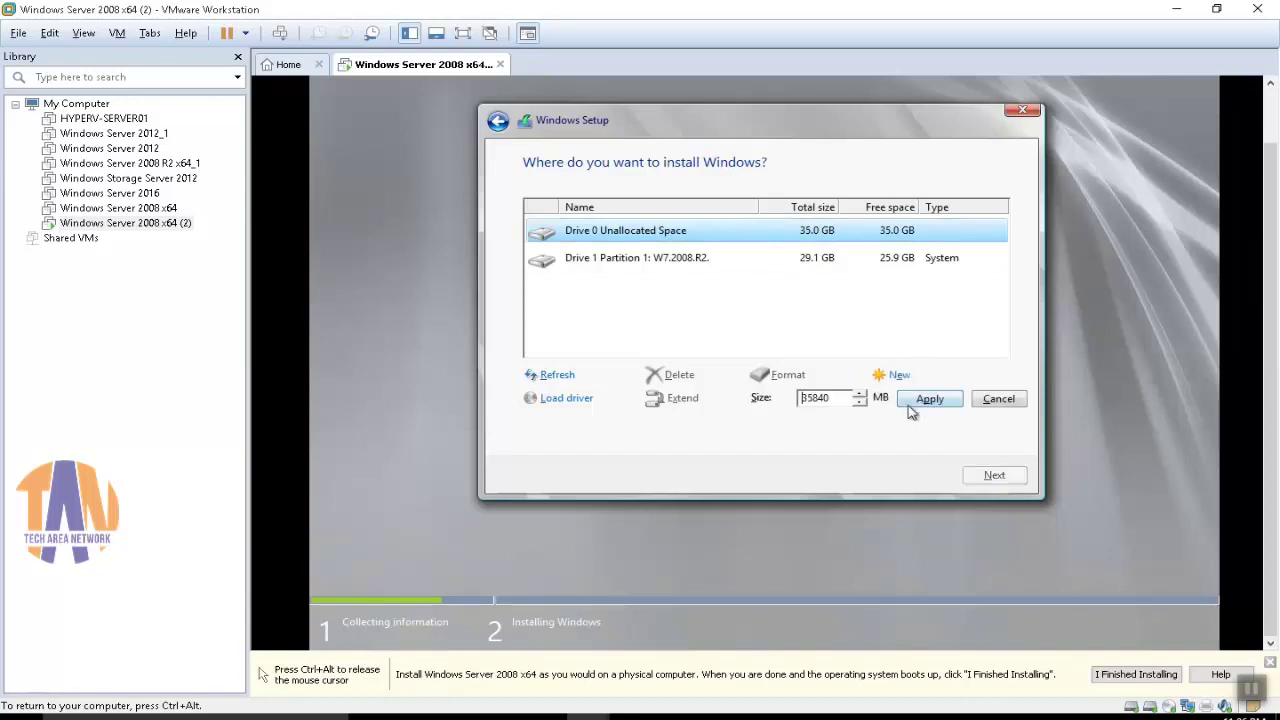
click(930, 399)
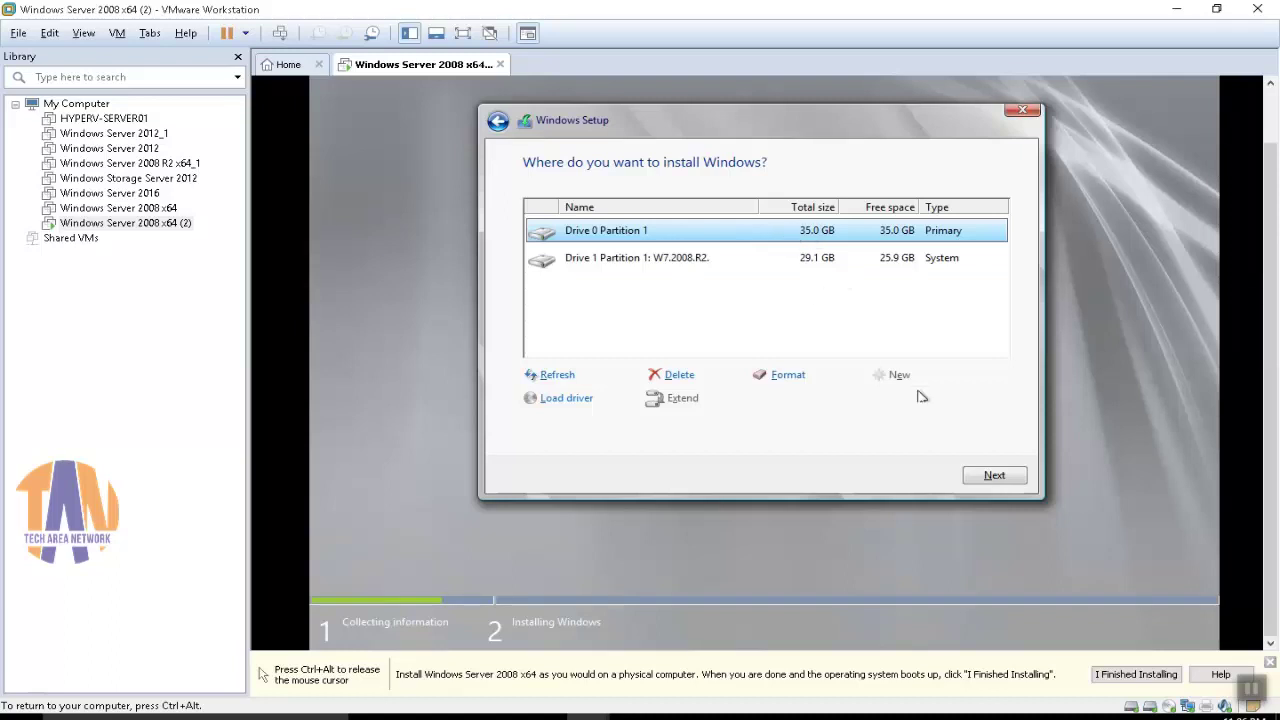
click(1007, 484)
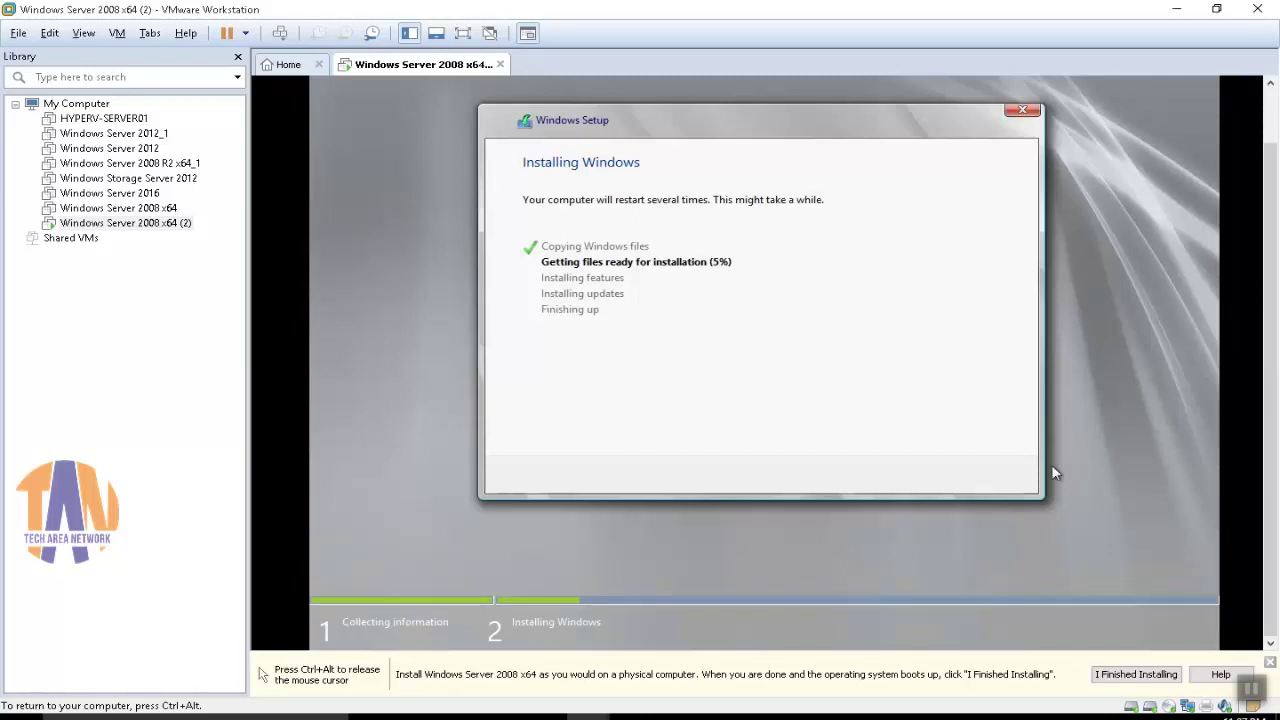
key(ctrl+alt)
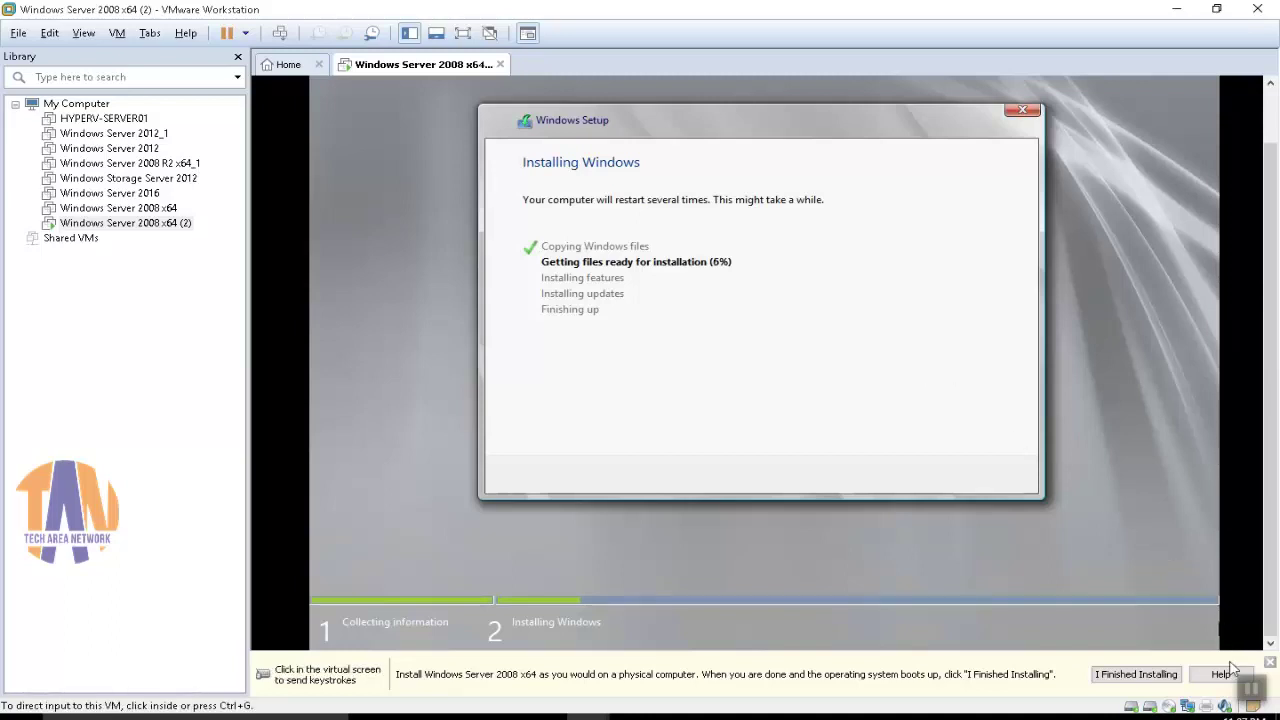